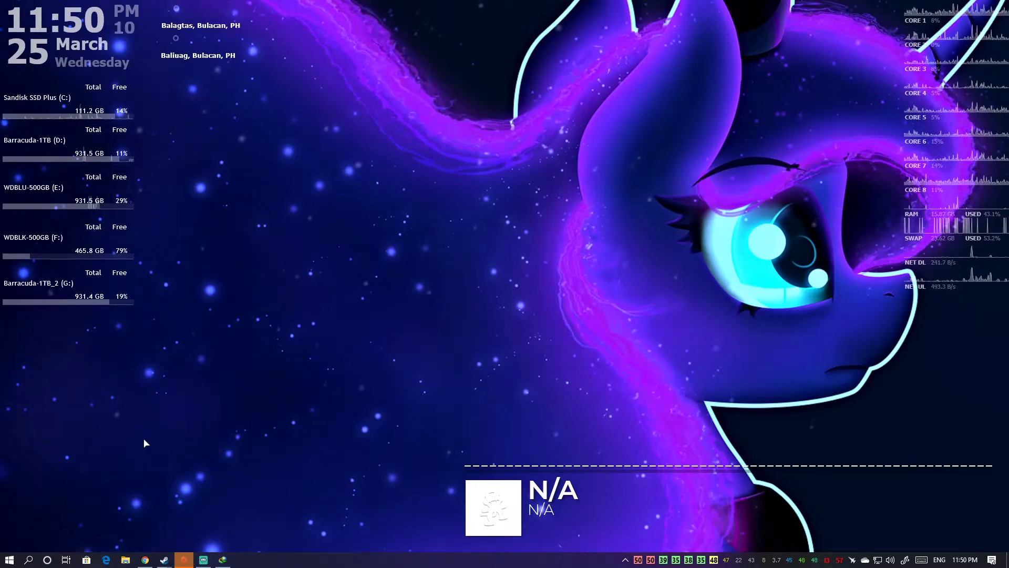
Bring Chrome forward and scroll the page's Videos grid down to the older Spyro stream thumbnails.
left_click(145, 560)
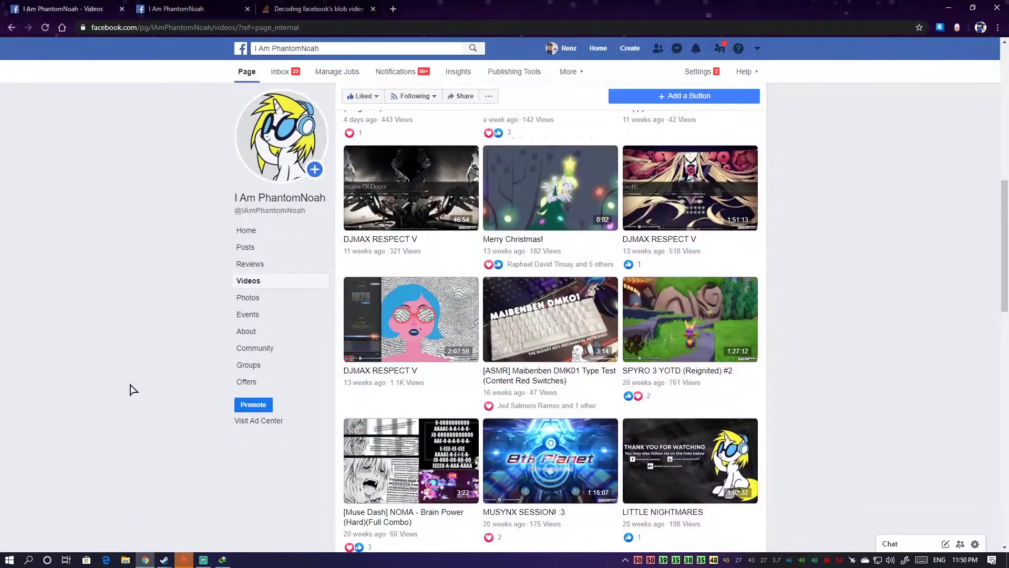
scroll(164, 329, "down", 2)
scroll(164, 324, "up", 1)
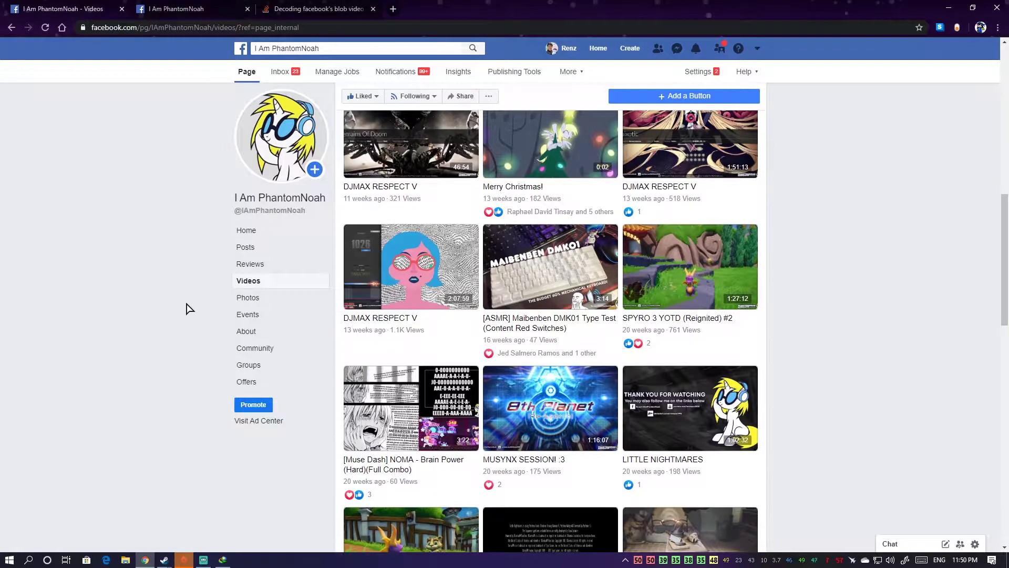
scroll(505, 383, "down", 1)
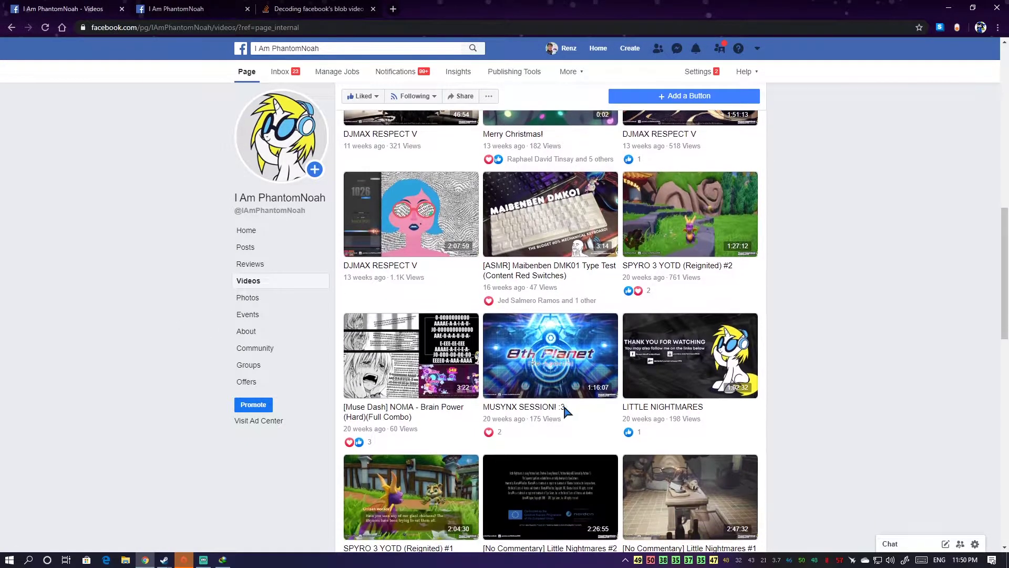
scroll(552, 404, "up", 1)
scroll(308, 351, "down", 3)
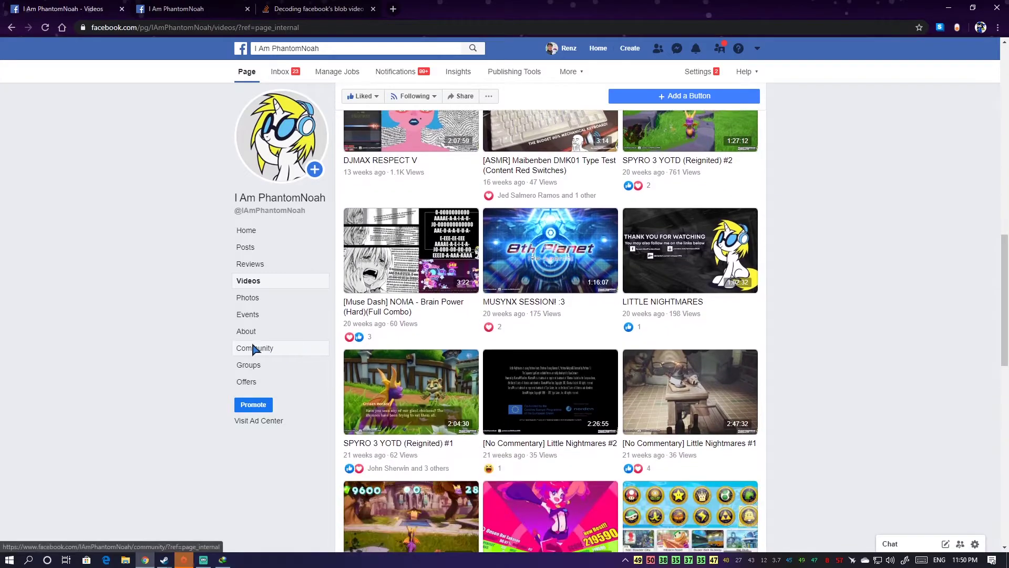
scroll(211, 348, "down", 3)
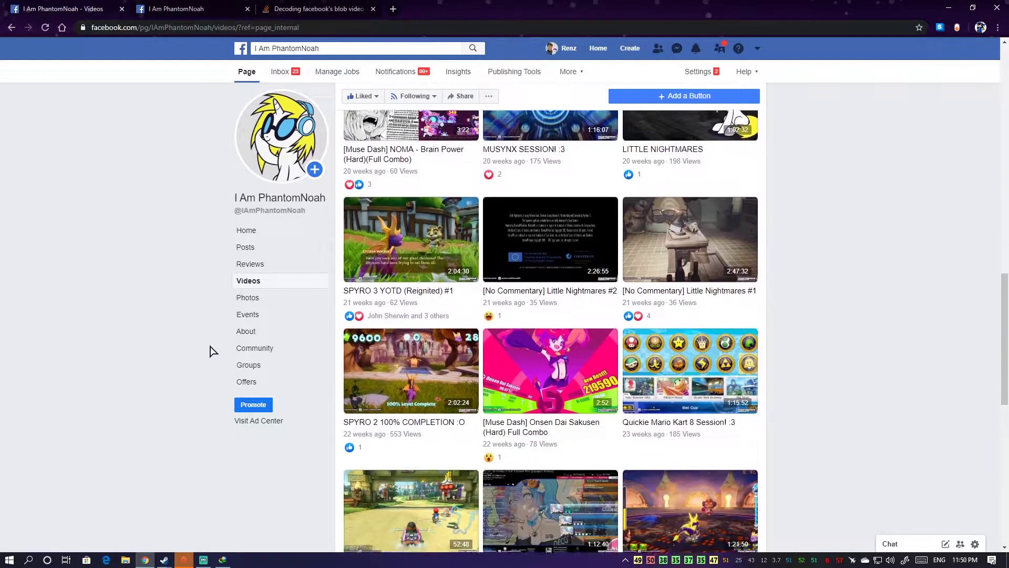
scroll(211, 350, "down", 5)
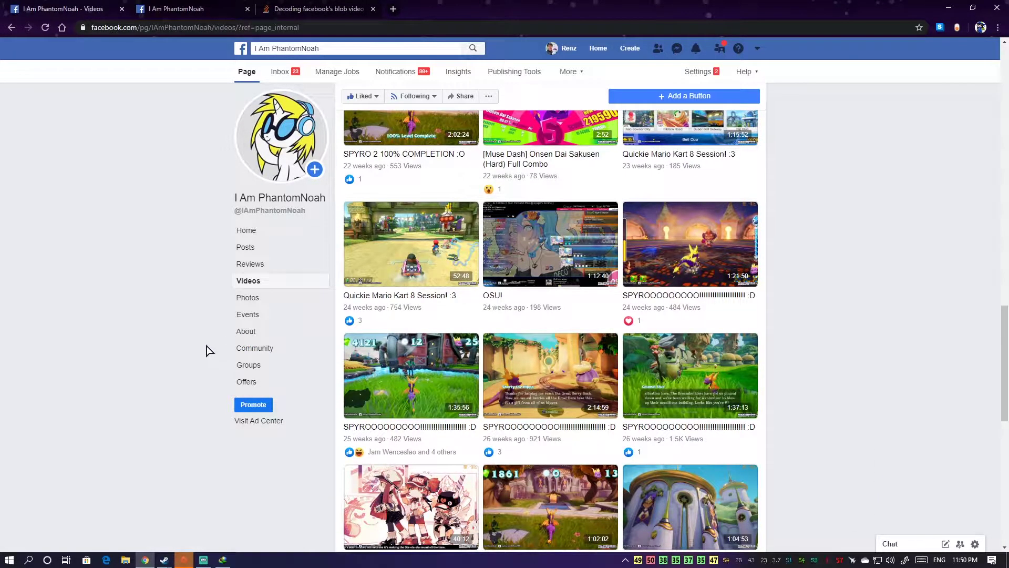
scroll(212, 294, "down", 3)
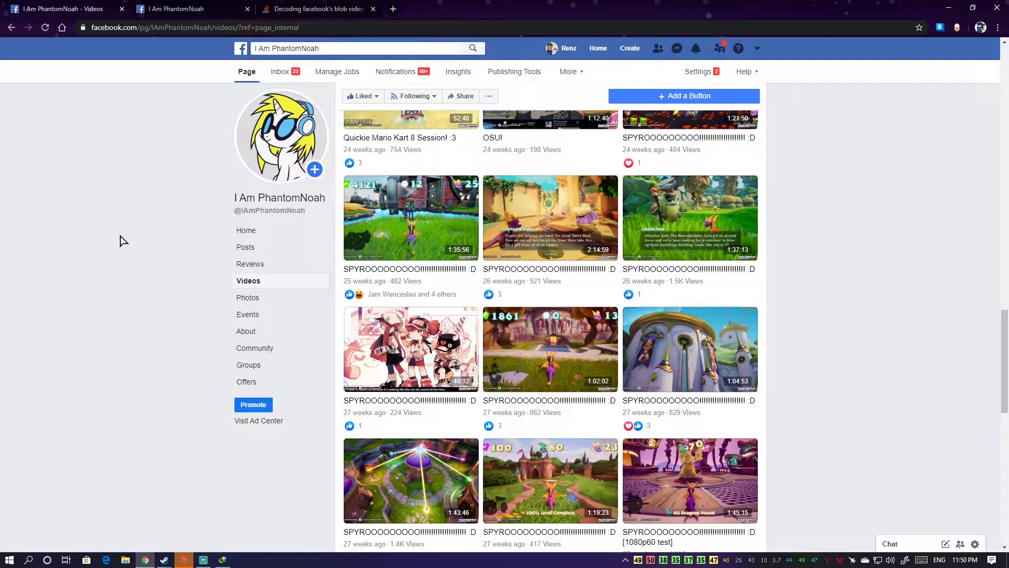
scroll(115, 248, "down", 1)
scroll(112, 249, "up", 4)
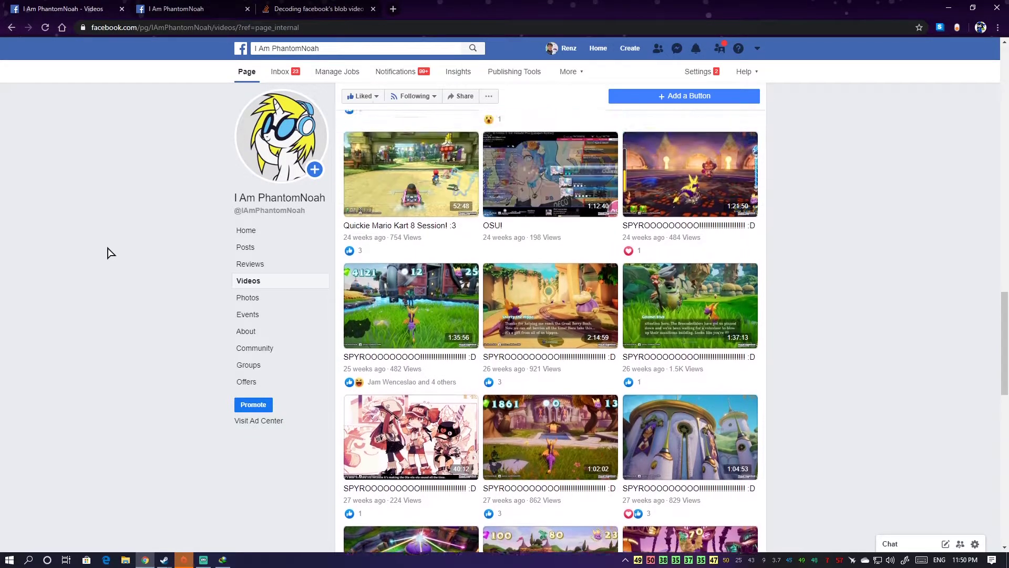
scroll(108, 253, "up", 1)
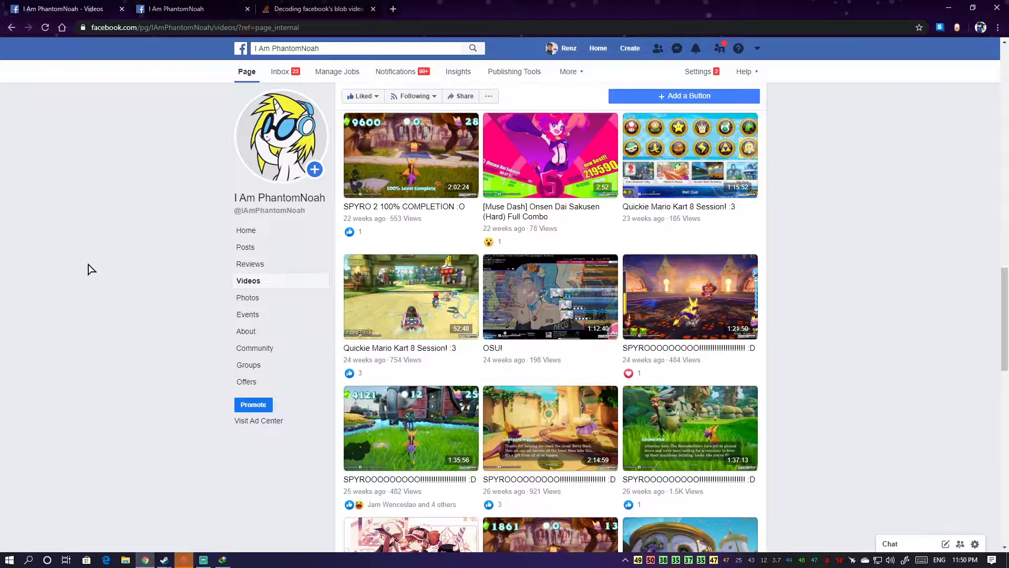
scroll(90, 270, "up", 1)
scroll(88, 272, "down", 1)
scroll(79, 278, "down", 12)
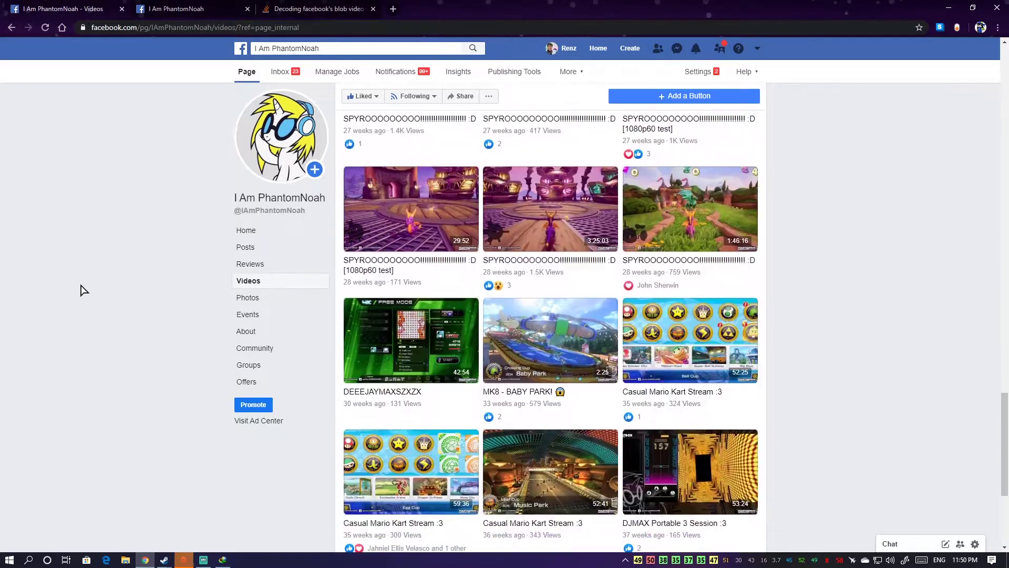
scroll(84, 290, "up", 3)
Open the 29:52 Spyro 1080p60 test video, skip ahead to about 7:32 and pause it.
left_click(405, 356)
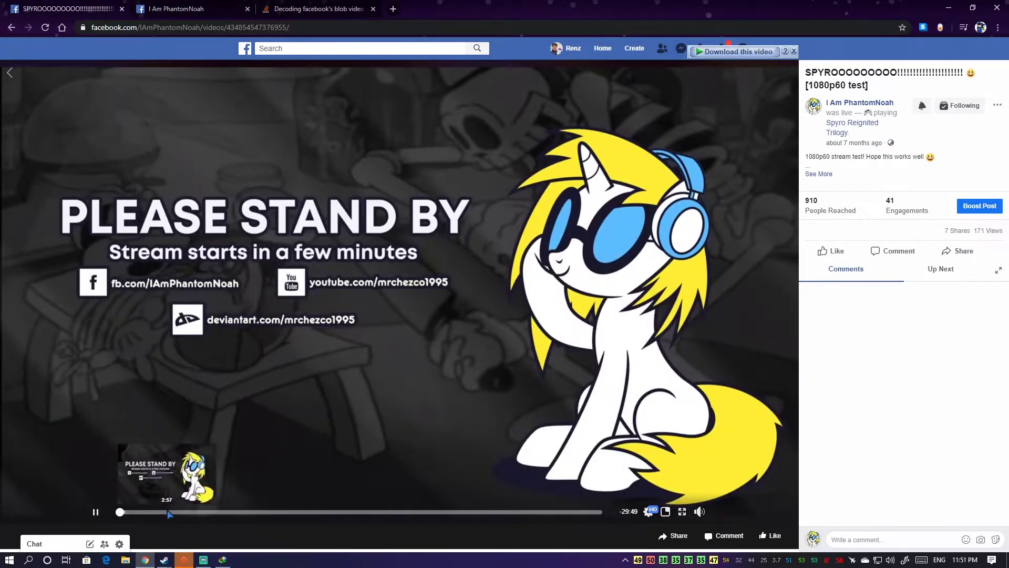
left_click(648, 511)
left_click(638, 458)
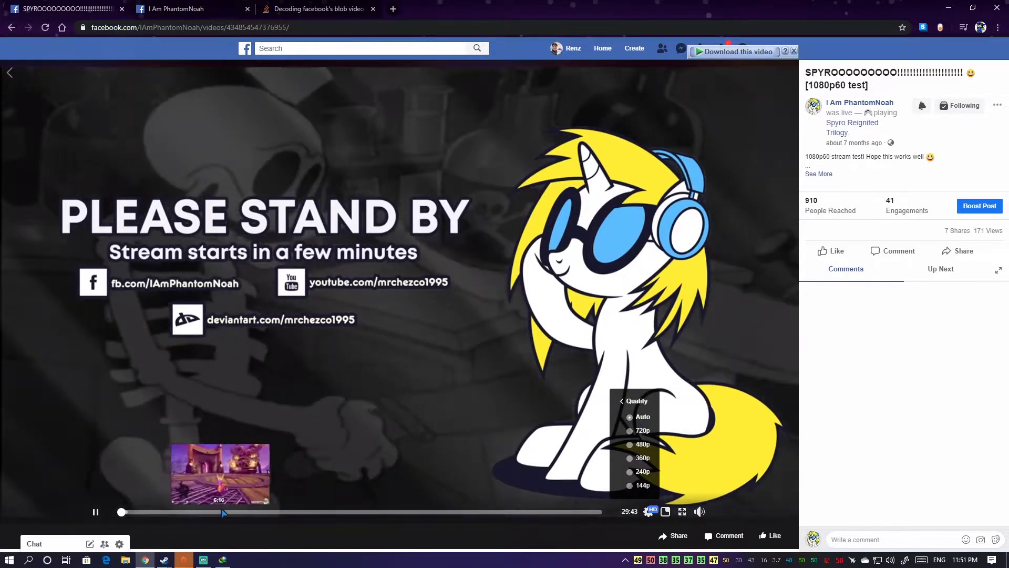
left_click(187, 511)
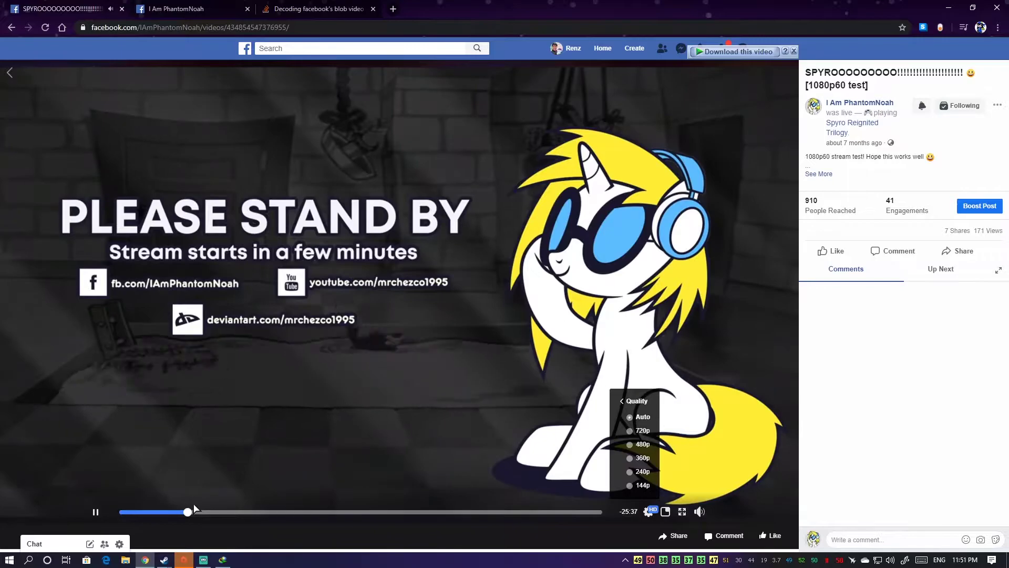
left_click(241, 511)
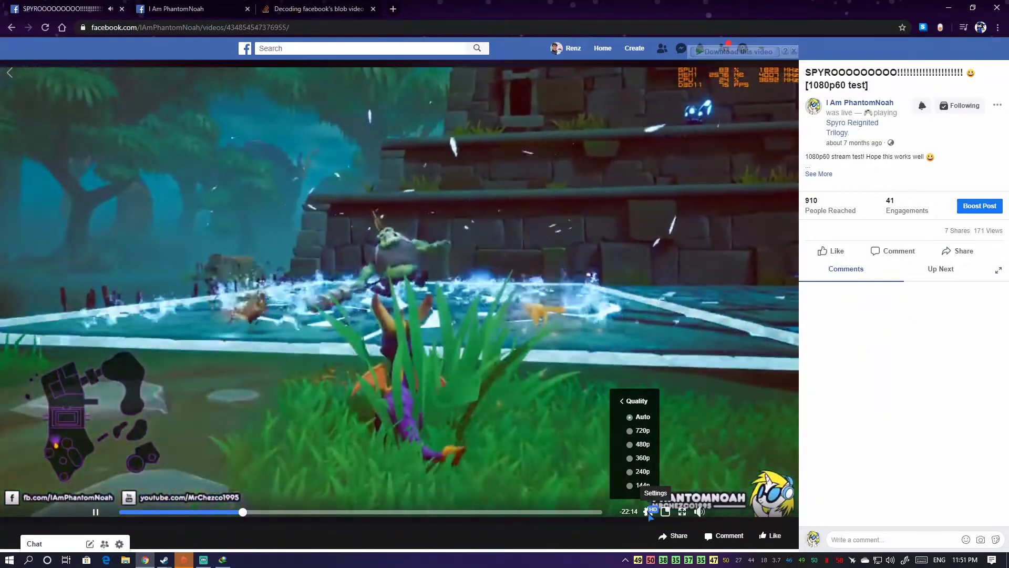
left_click(648, 512)
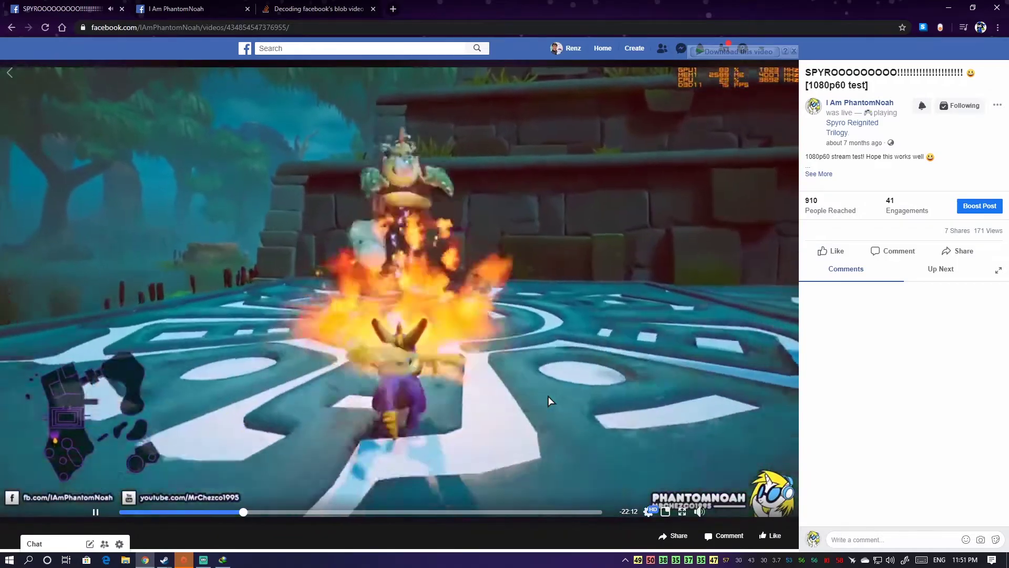
left_click(548, 396)
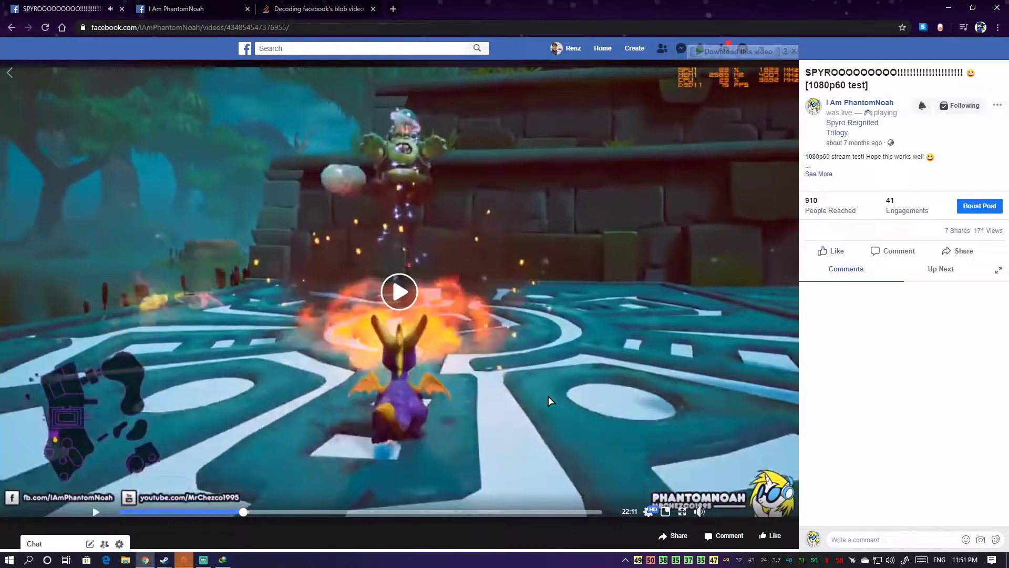
Send the stream to IDM and start downloading I Am PhantomNoah.mp4 into E:\FB Streams\Spyro.
left_click(736, 54)
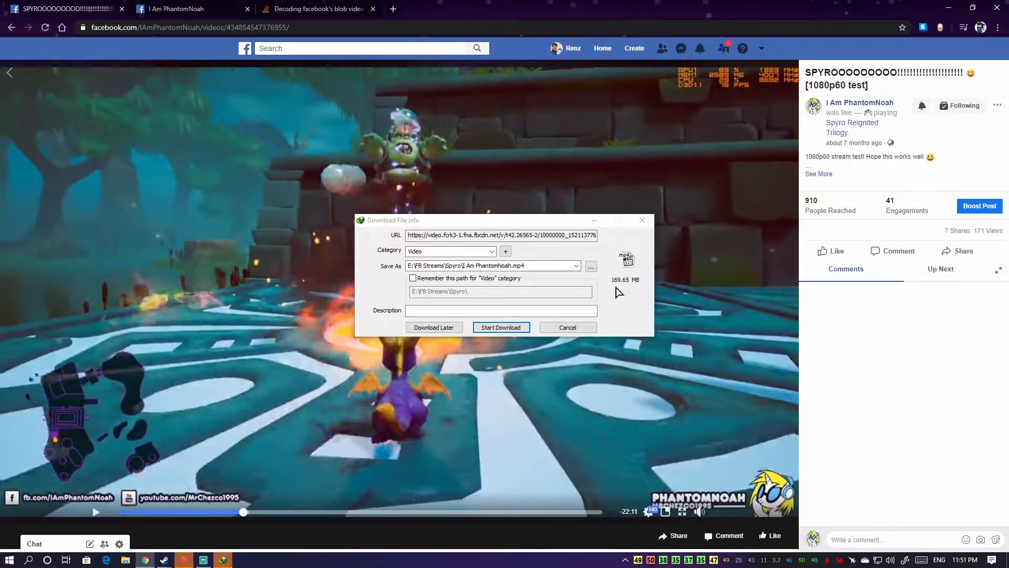
left_click(520, 327)
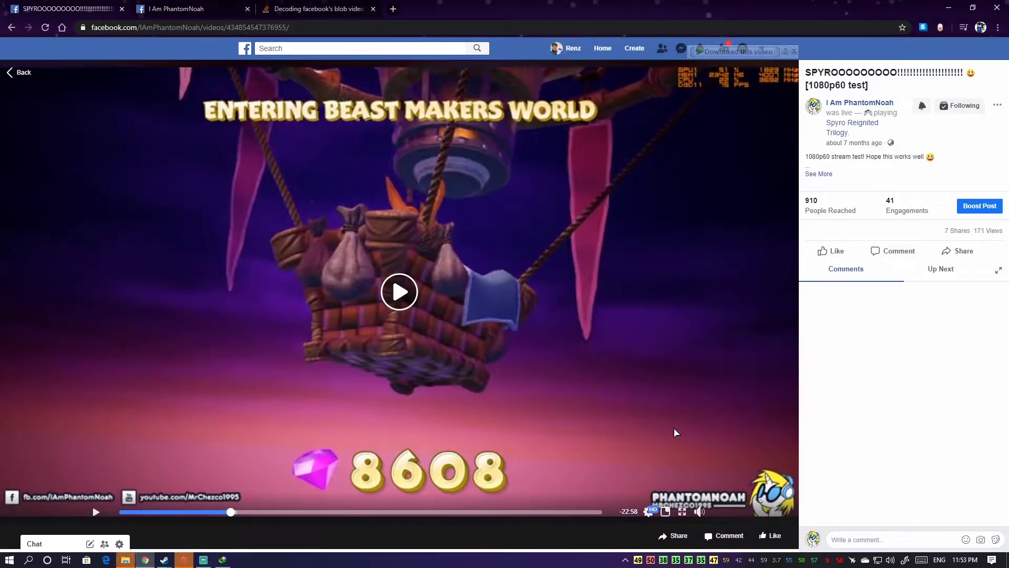
Show the Spyro download folder, then set the Facebook stream to 720p, skip ahead and pause.
left_click(127, 560)
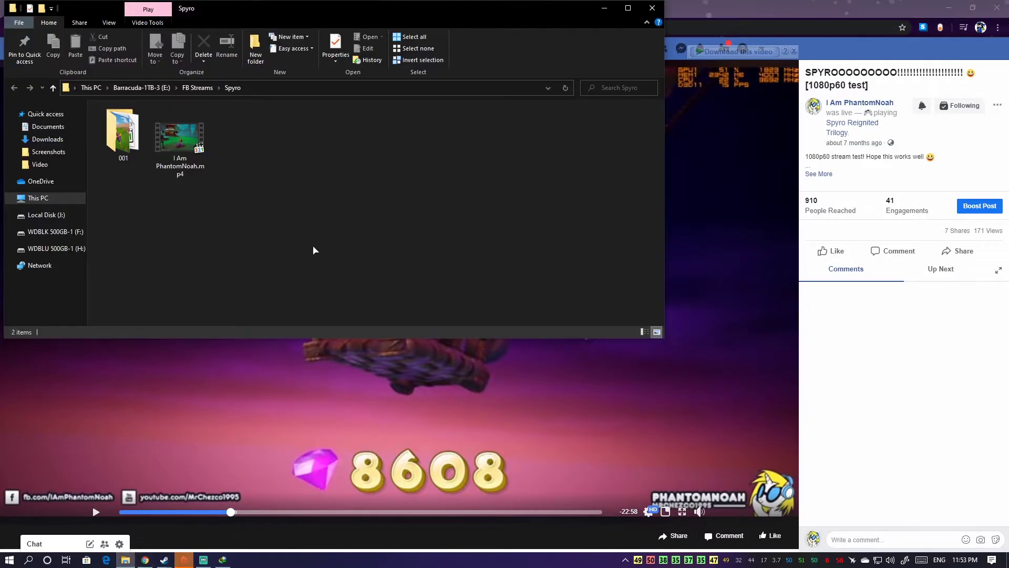
left_click(181, 142)
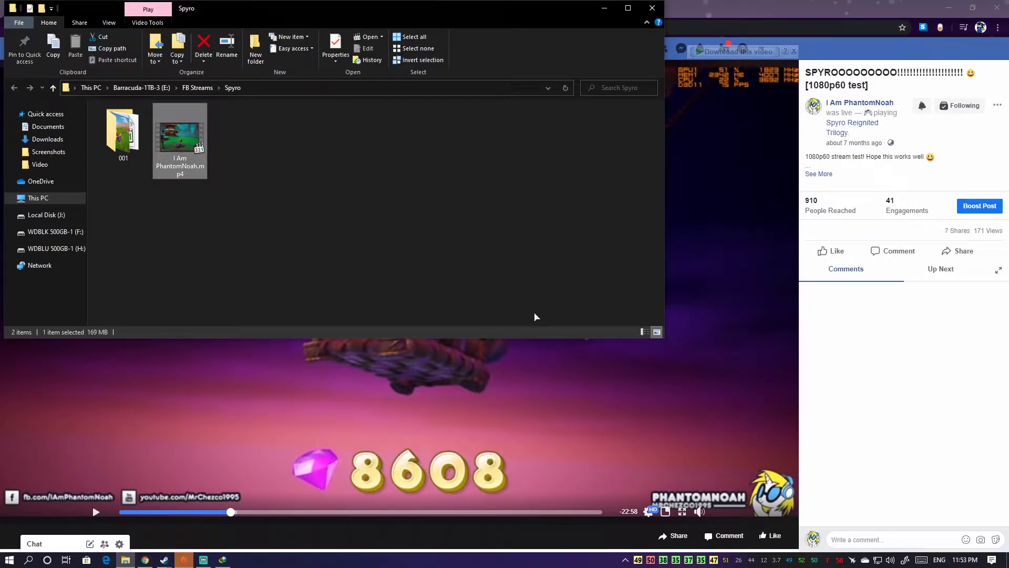
left_click(652, 511)
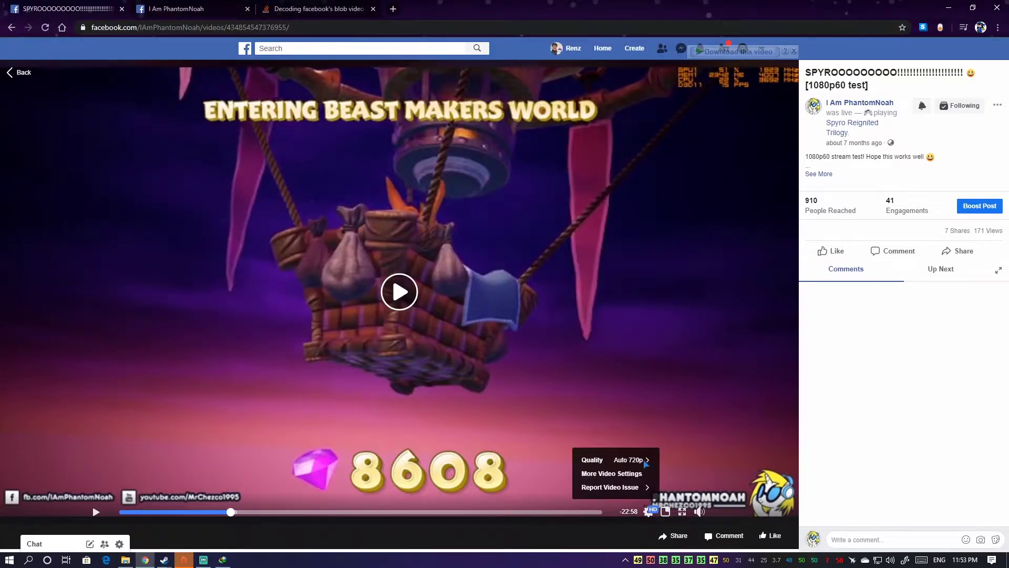
left_click(642, 463)
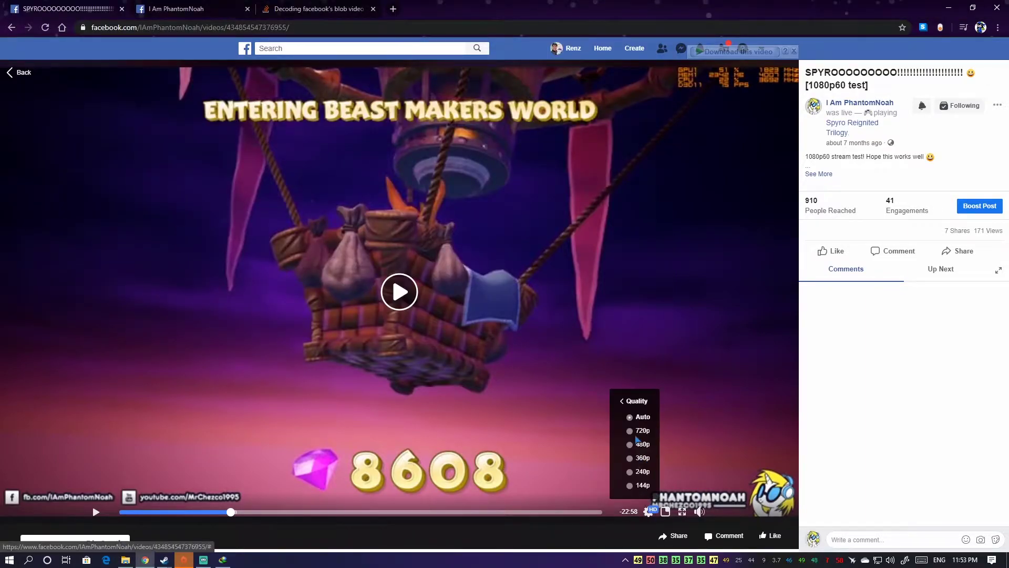
left_click(427, 449)
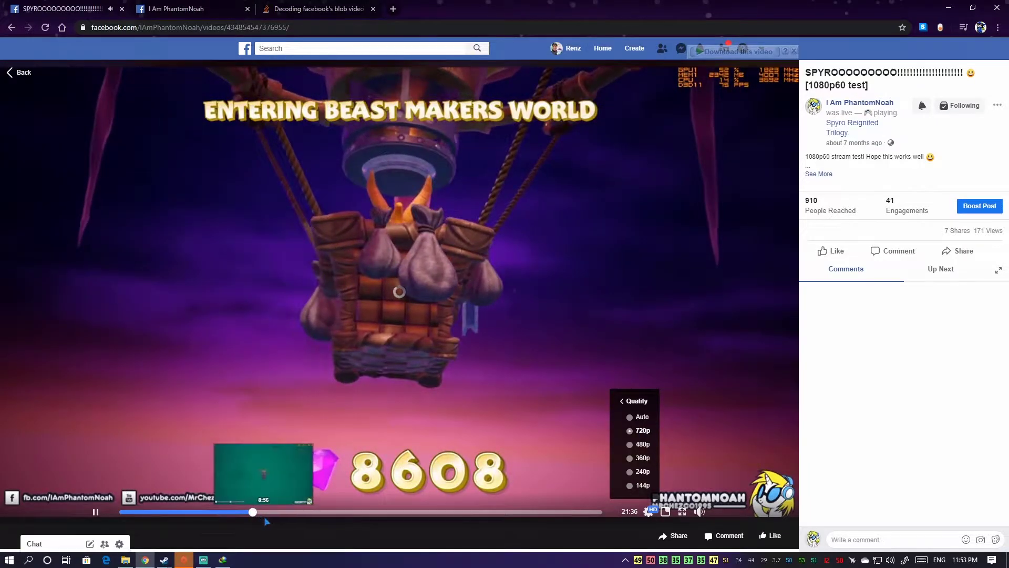
left_click(254, 512)
left_click(379, 387)
Play I Am PhantomNoah.mp4 in MPC-HC, sampling it from about 3:40 to 10:23, then close it.
key("alt+Tab")
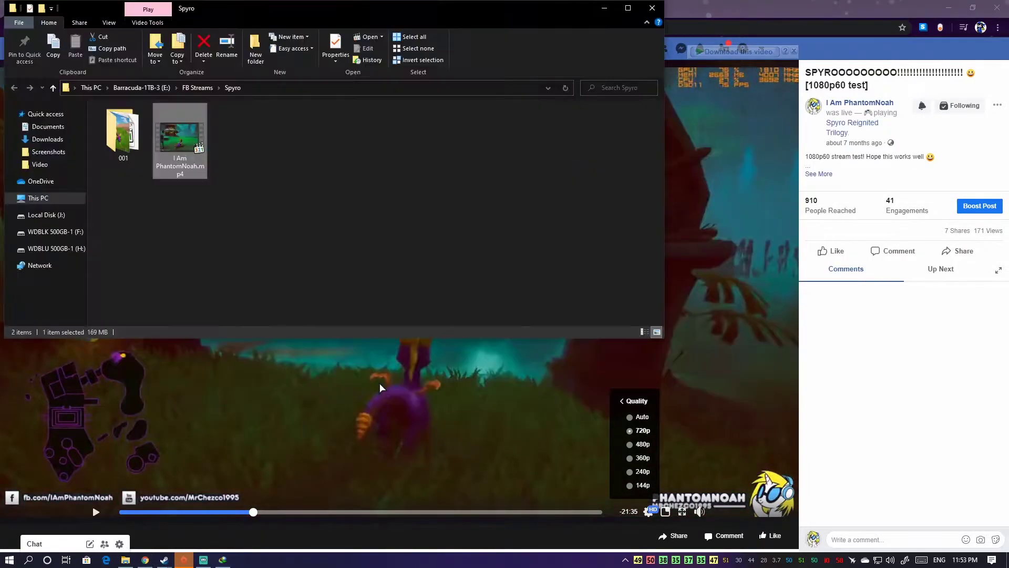
double_click(199, 148)
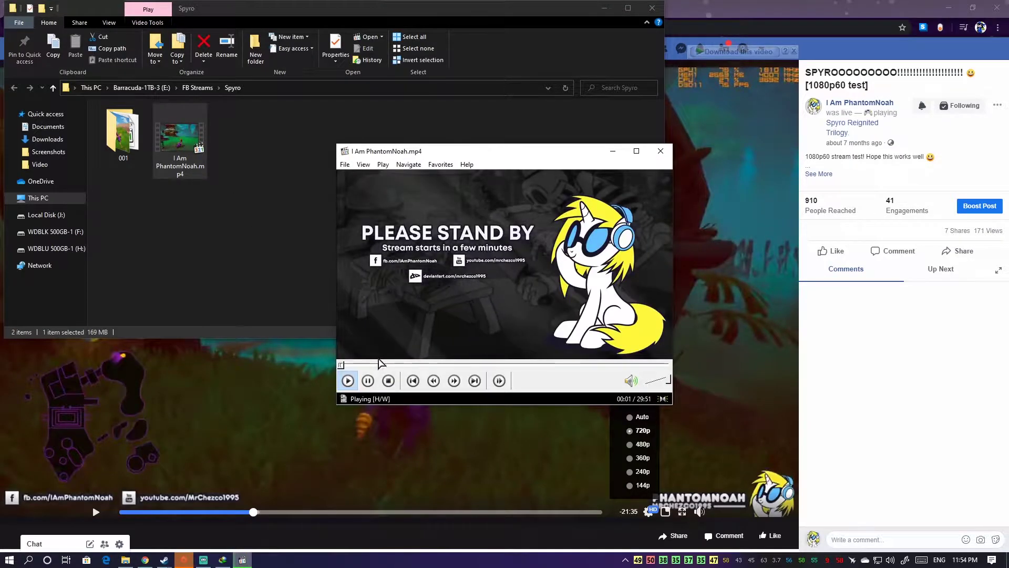
left_click(382, 365)
left_click(415, 364)
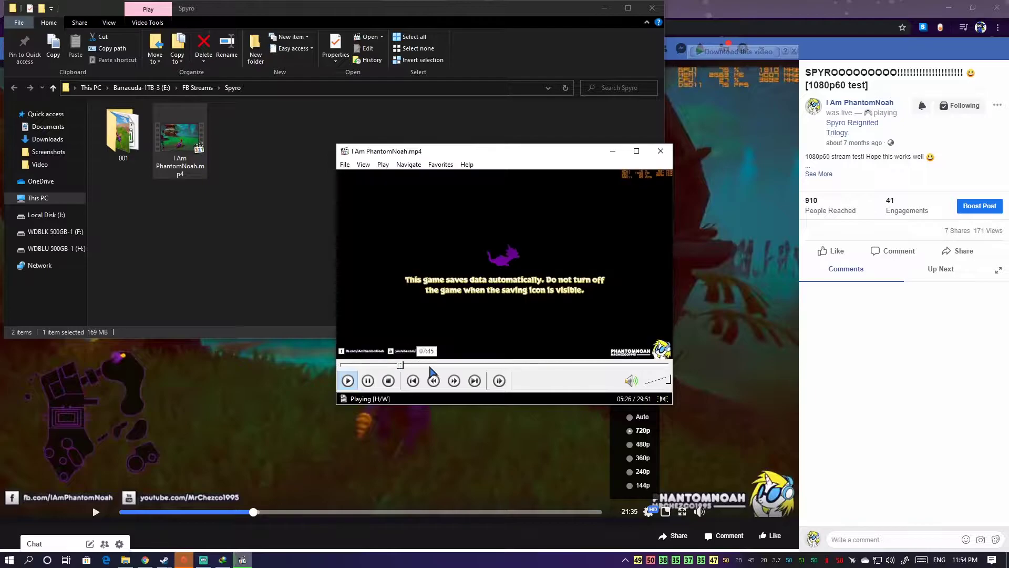
left_click(432, 364)
left_click(455, 365)
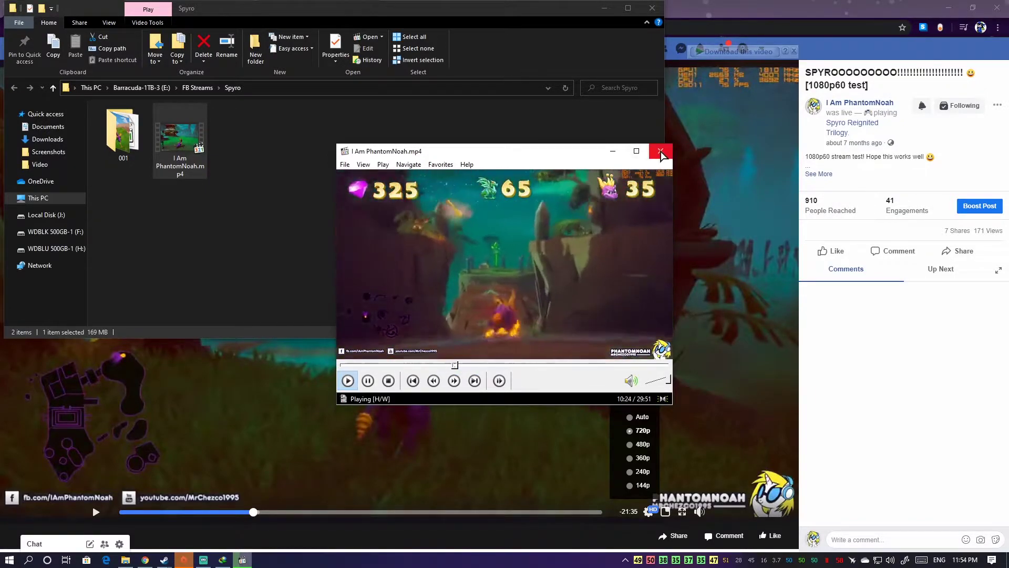
left_click(660, 152)
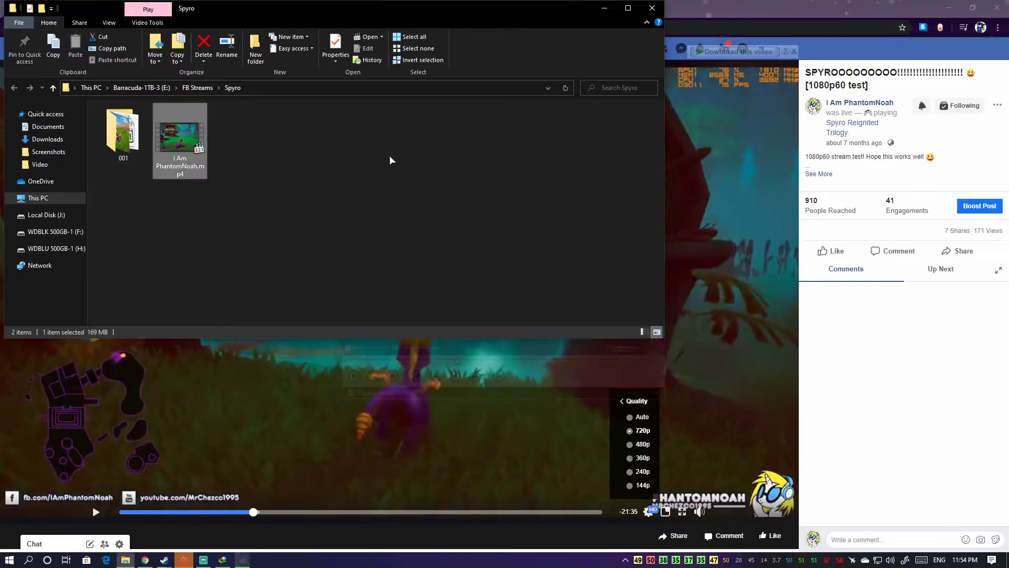
Inspect the mp4 in MediaInfo, confirming it is only 640×360 at 60 FPS.
right_click(183, 129)
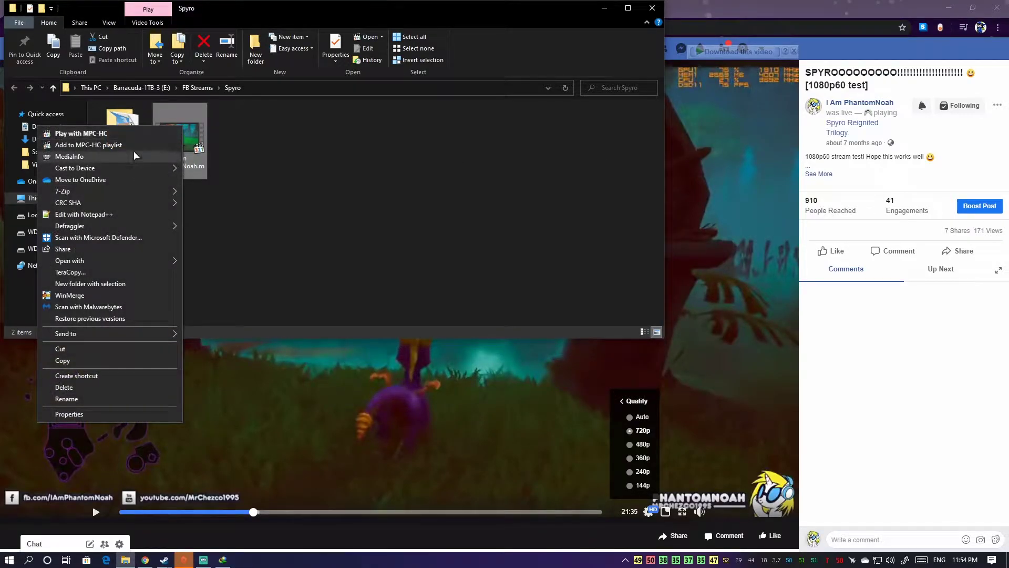
left_click(134, 151)
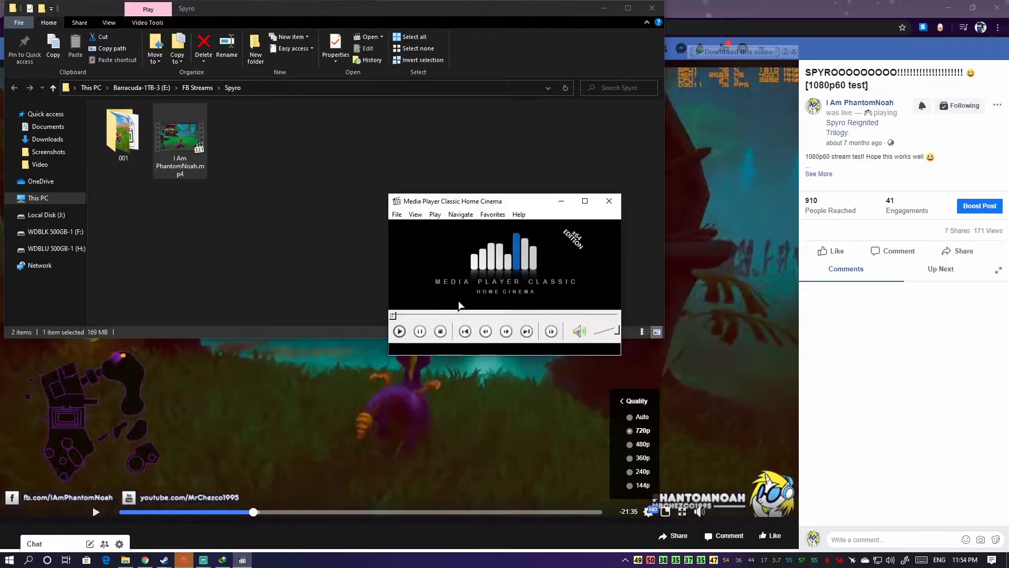
left_click(613, 199)
right_click(177, 135)
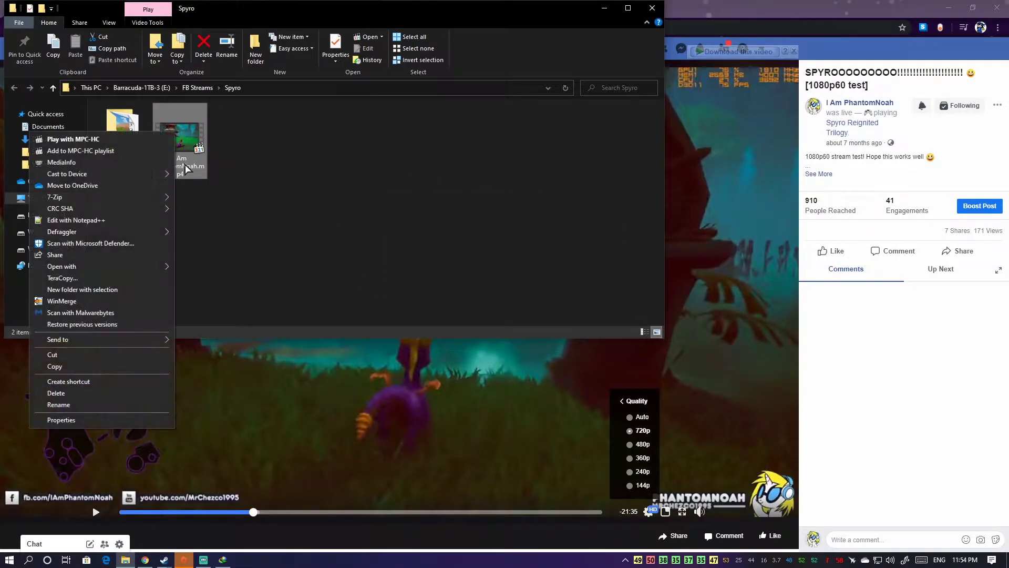
left_click(130, 159)
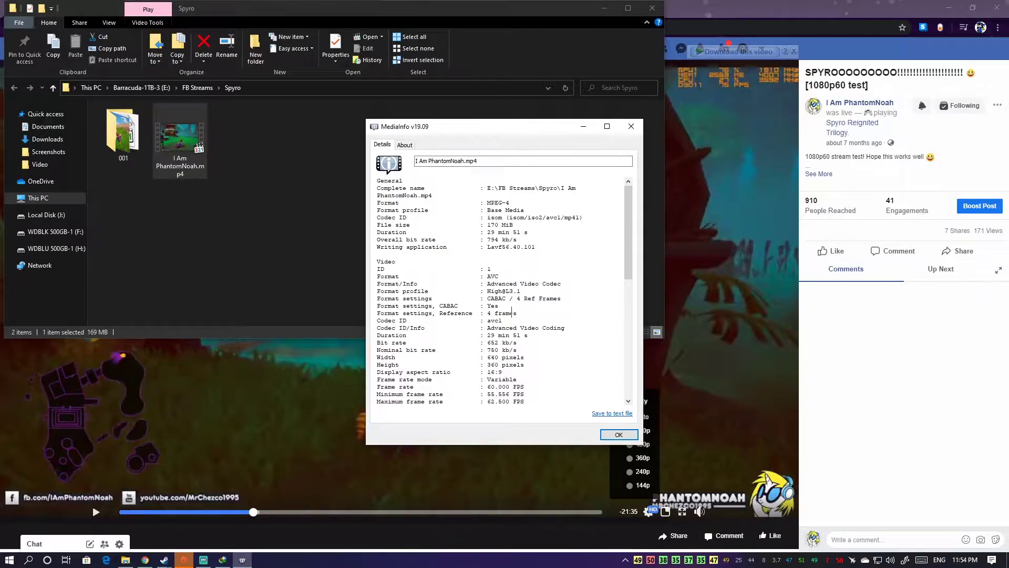
left_click_drag(526, 364, 477, 358)
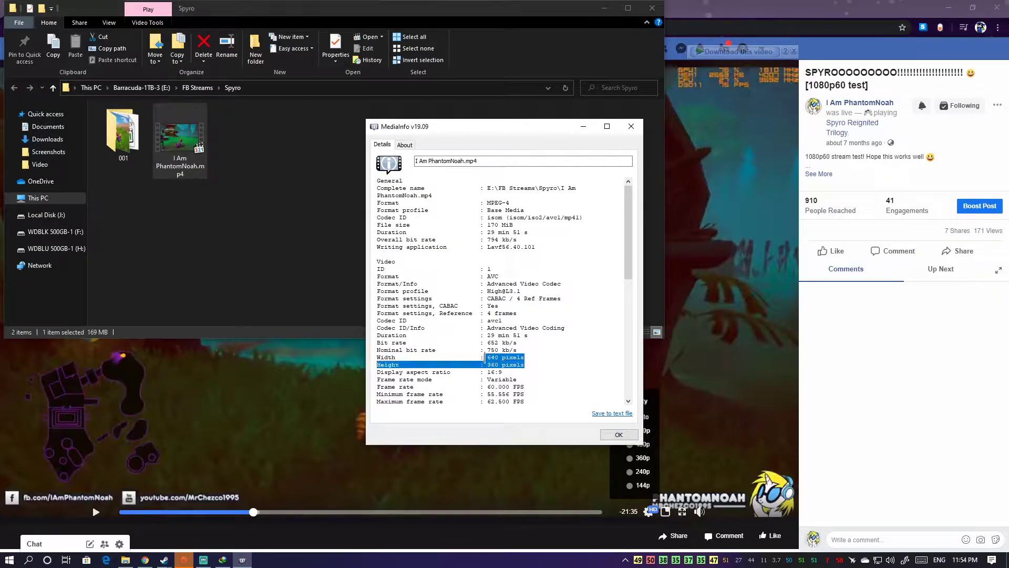
left_click(615, 435)
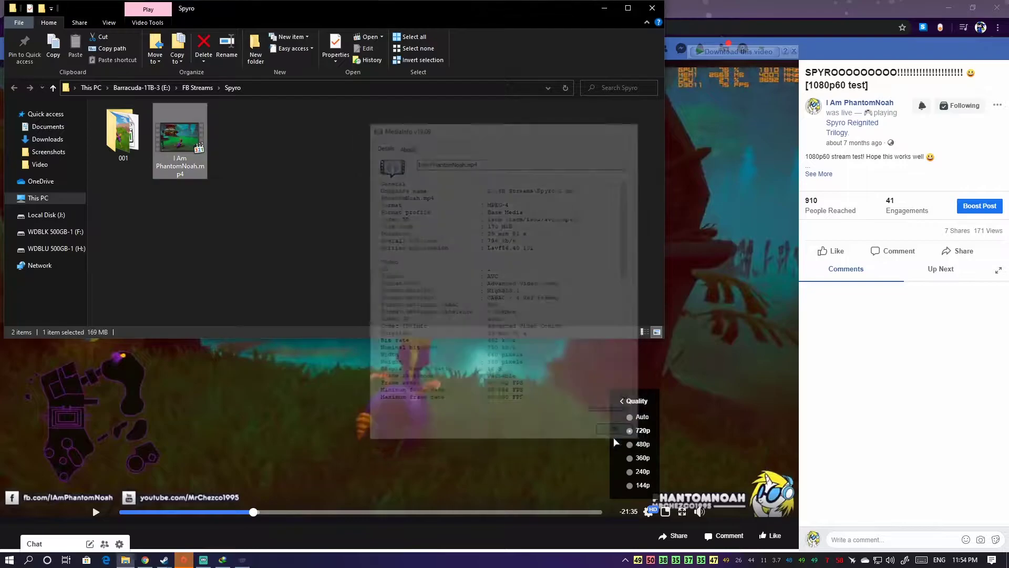
Bring Chrome back to the I Am PhantomNoah tab's Video Library.
left_click(498, 206)
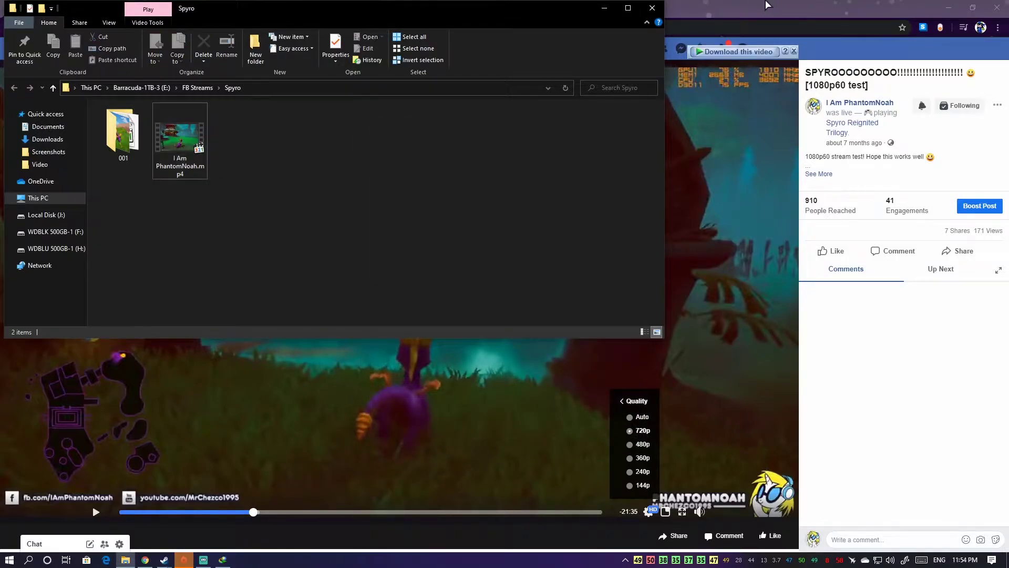
left_click(767, 4)
left_click(173, 8)
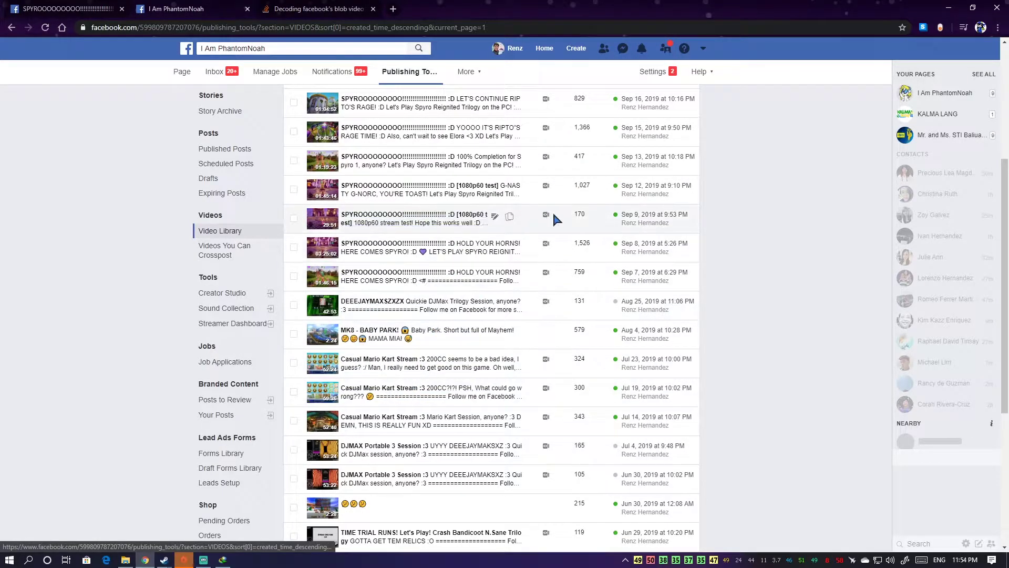
left_click(495, 216)
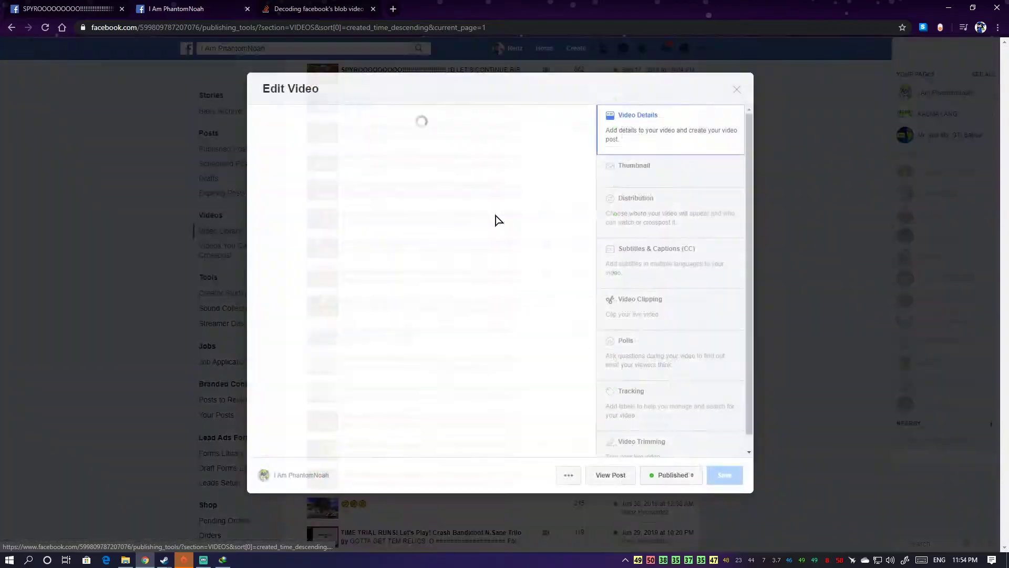
scroll(417, 349, "down", 2)
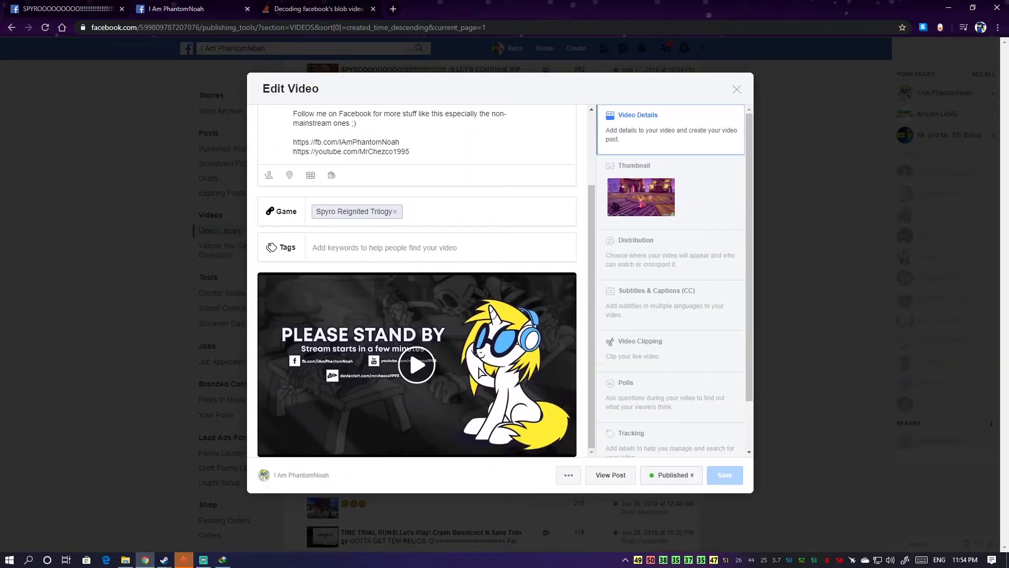
left_click(565, 472)
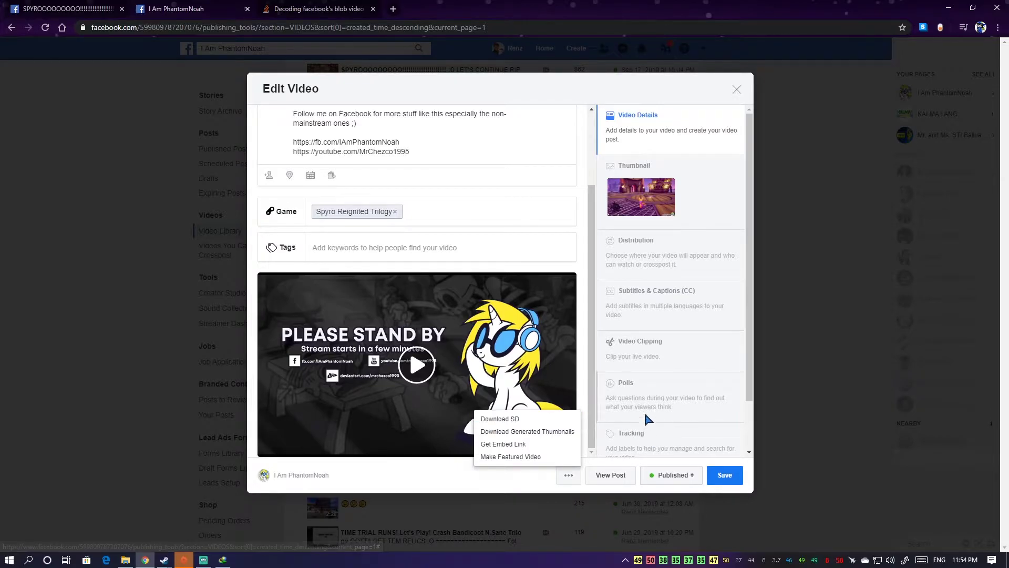
left_click(559, 100)
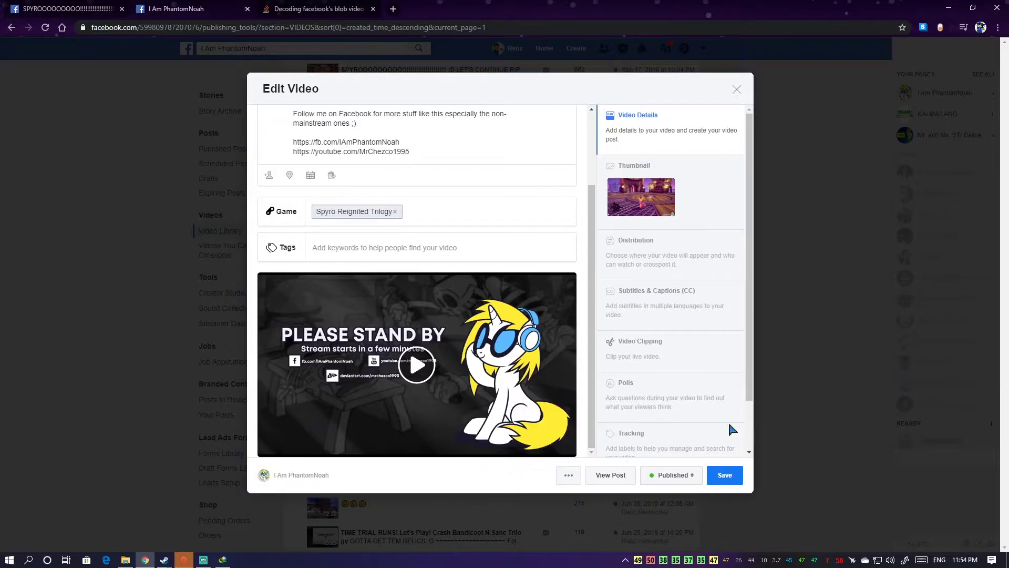
left_click(736, 89)
Leave the video editor and read the Stack Overflow answer on decoding Facebook blob video URLs.
left_click(576, 230)
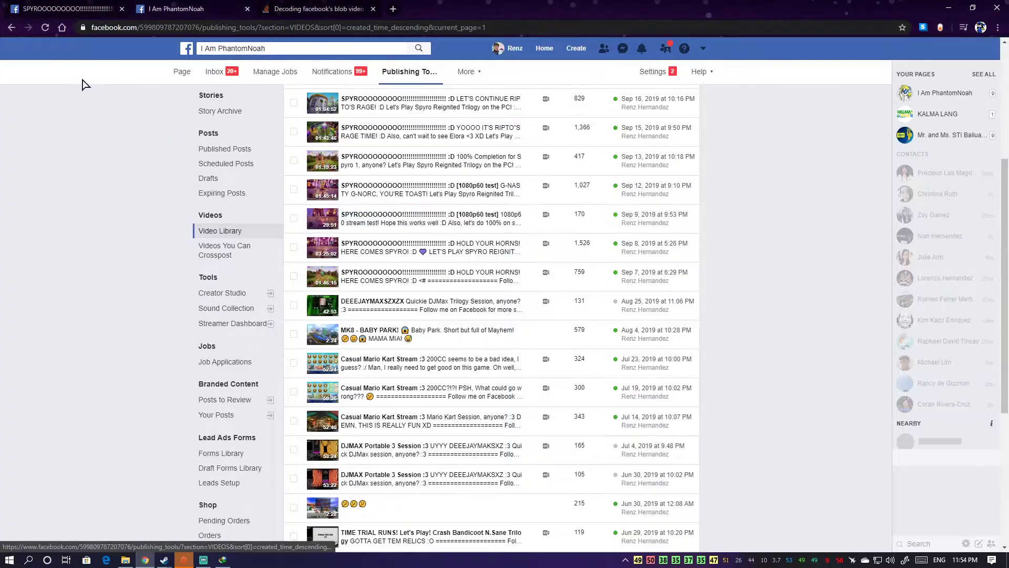
left_click(291, 6)
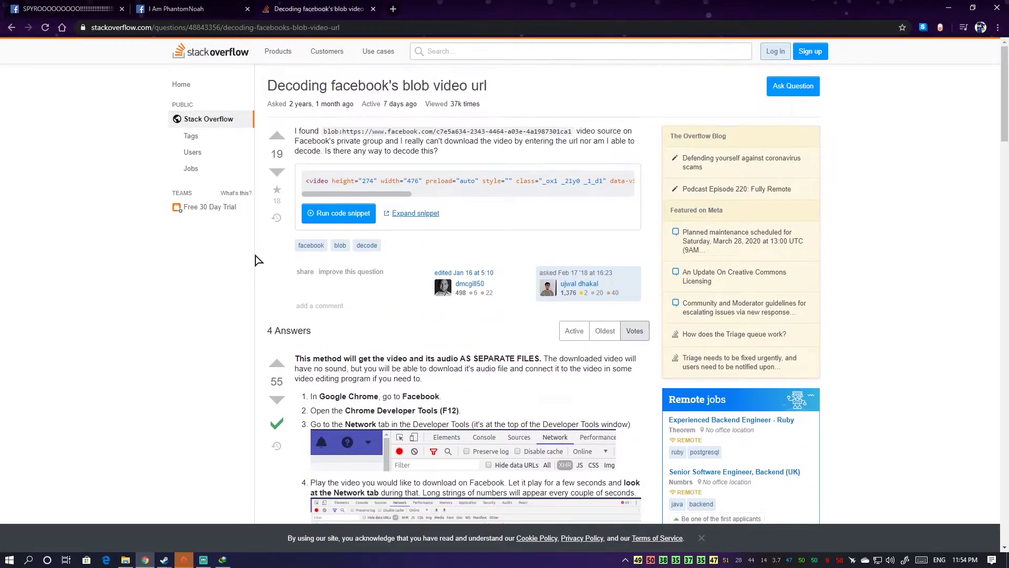
scroll(133, 273, "down", 10)
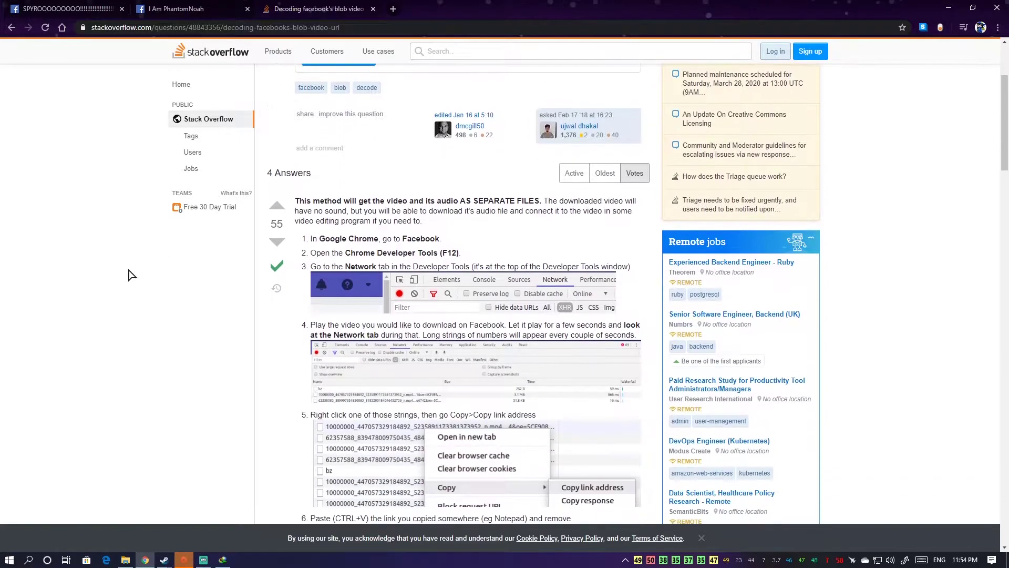
scroll(133, 289, "down", 5)
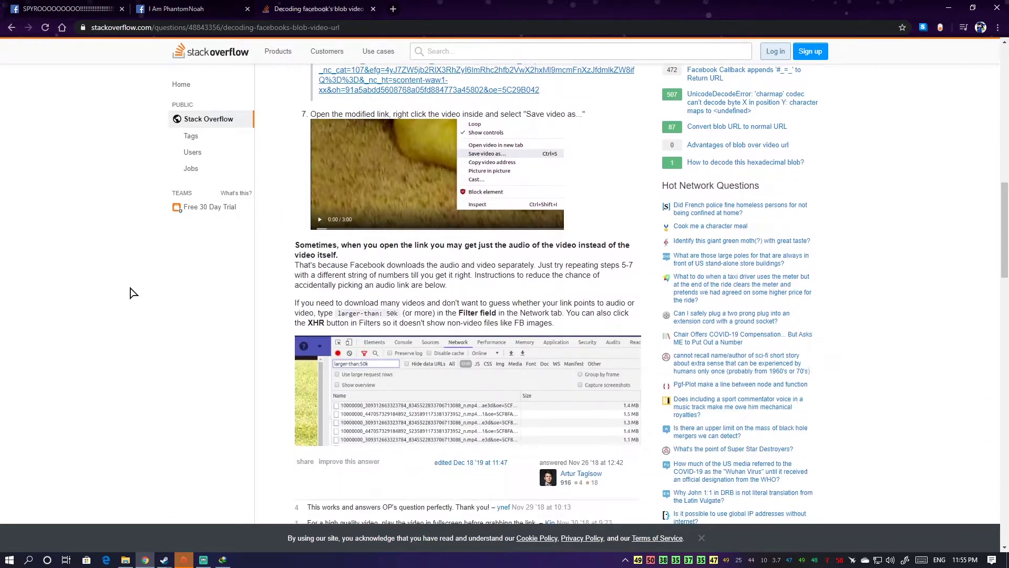
scroll(226, 315, "up", 15)
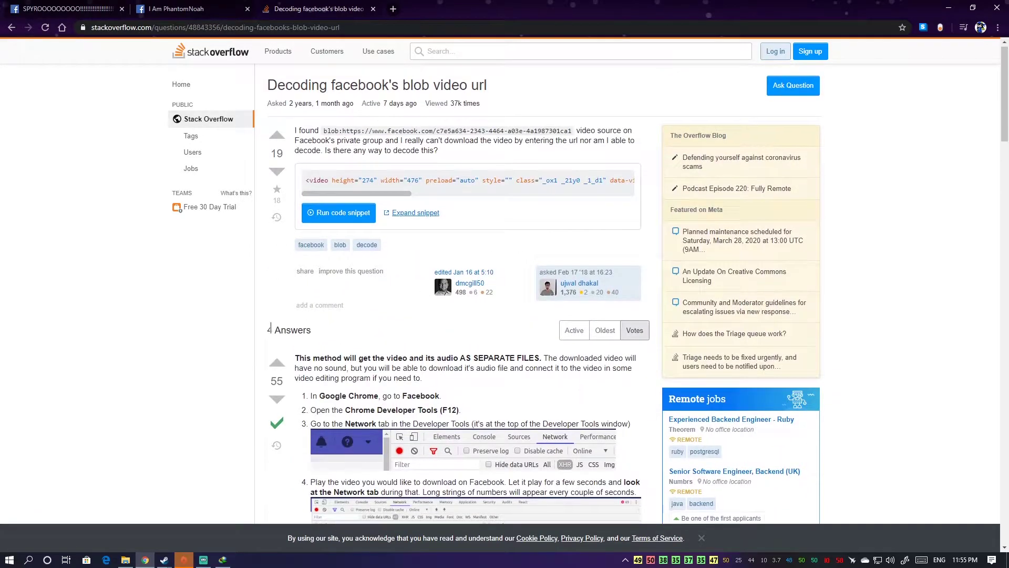
scroll(279, 328, "down", 7)
scroll(290, 328, "up", 7)
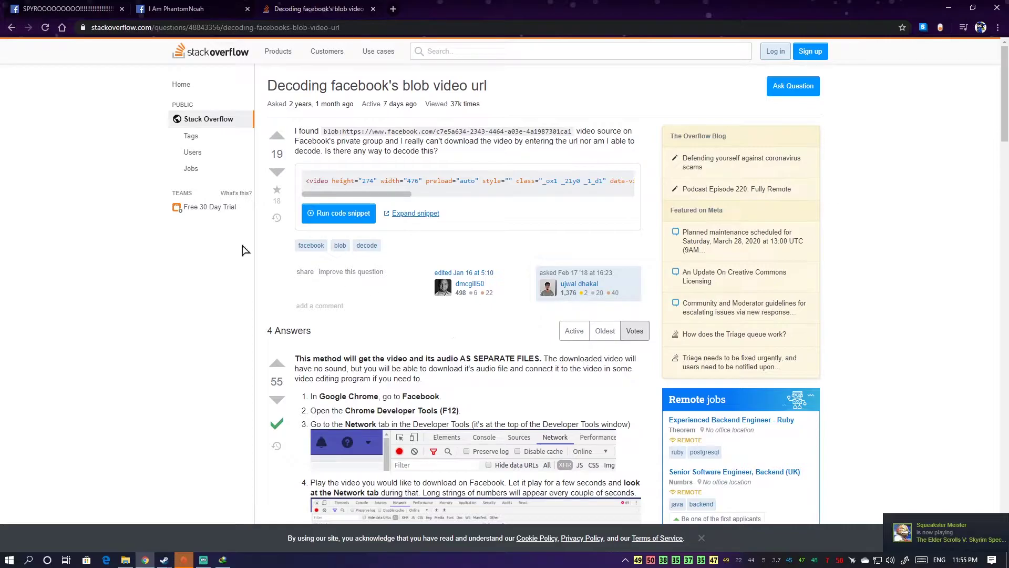
Copy the Spyro video's page address and load it in a new Incognito window.
left_click(47, 7)
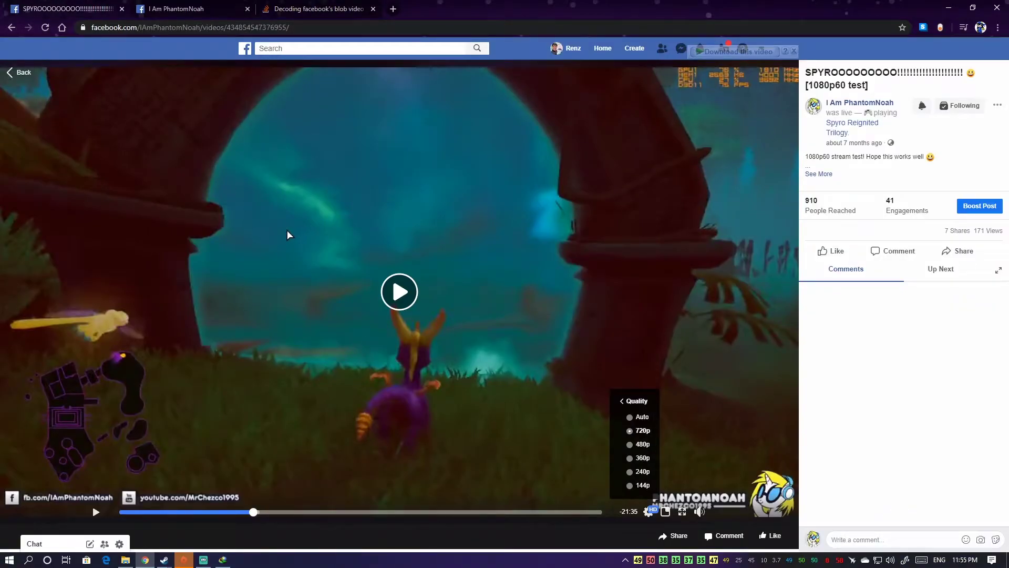
left_click(322, 28)
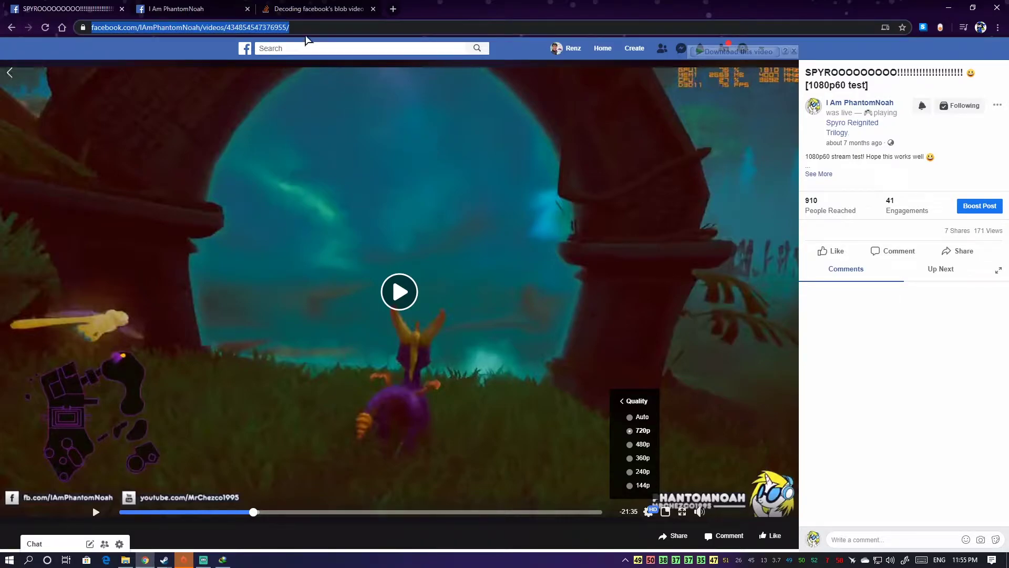
right_click(303, 30)
left_click(358, 106)
key("ctrl+shift+n")
key("ctrl+v")
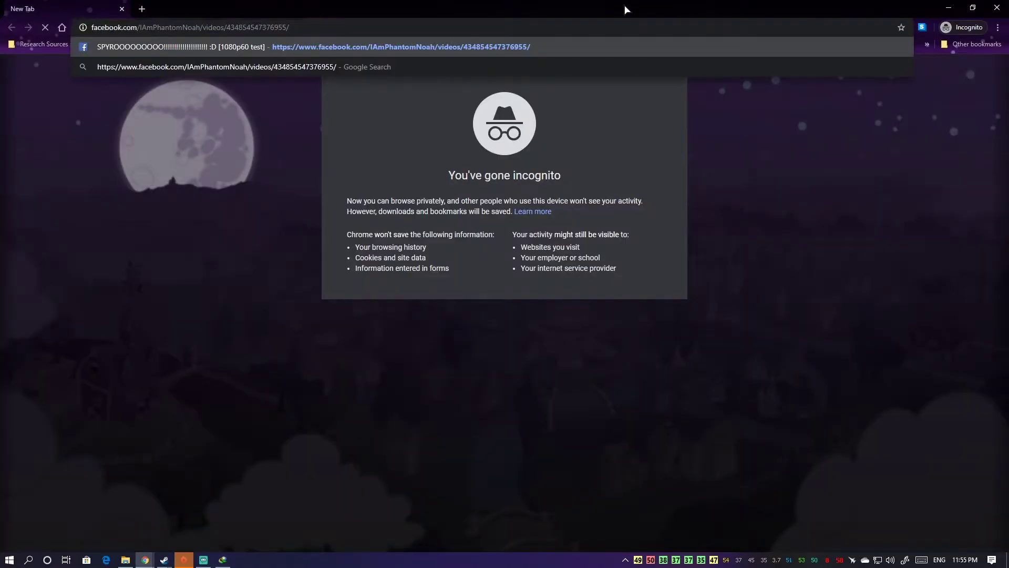
key("Return")
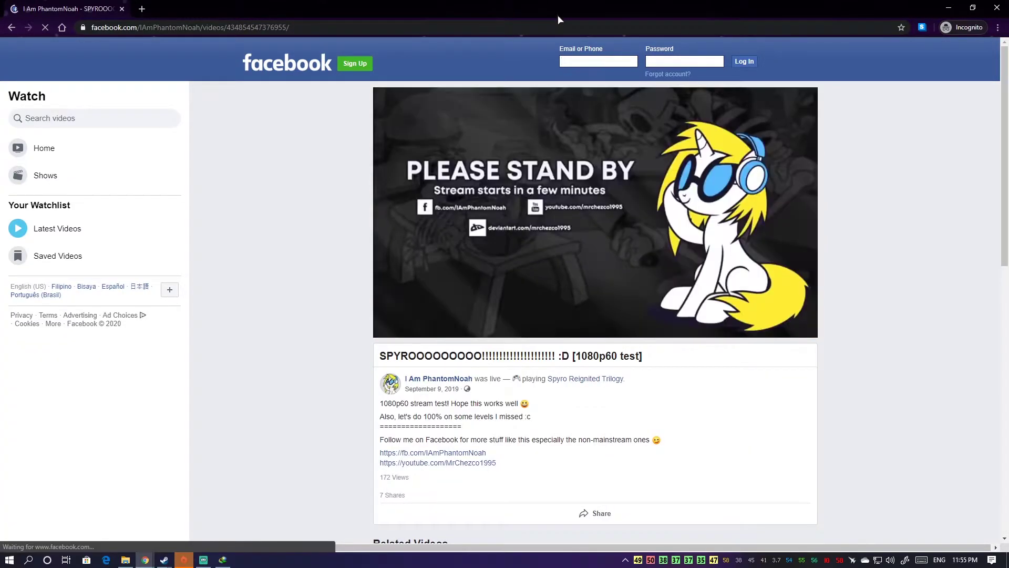
Switch the video to theater view and set its quality to 720p HD.
left_click(434, 298)
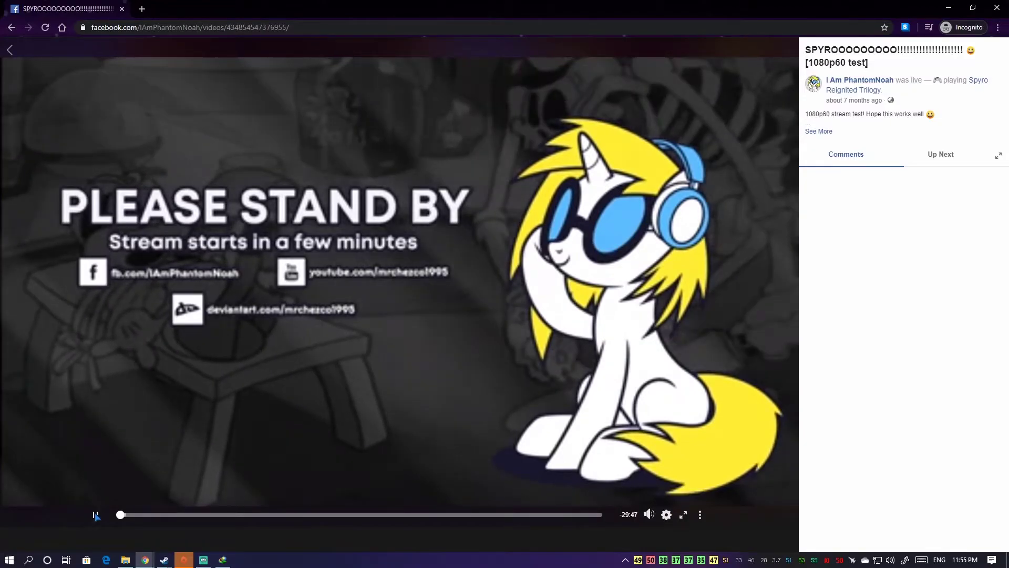
left_click(96, 515)
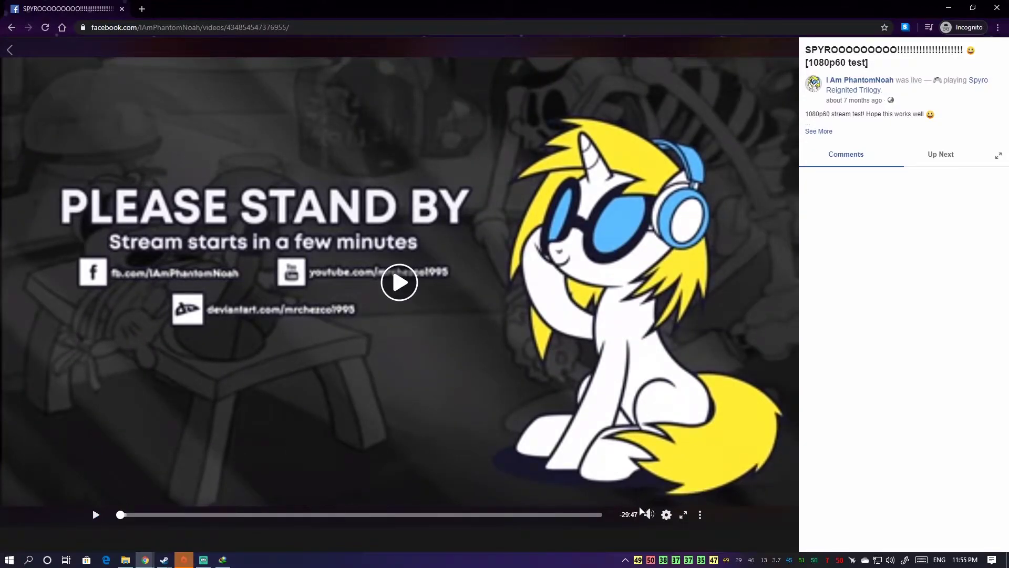
left_click(665, 518)
left_click(662, 465)
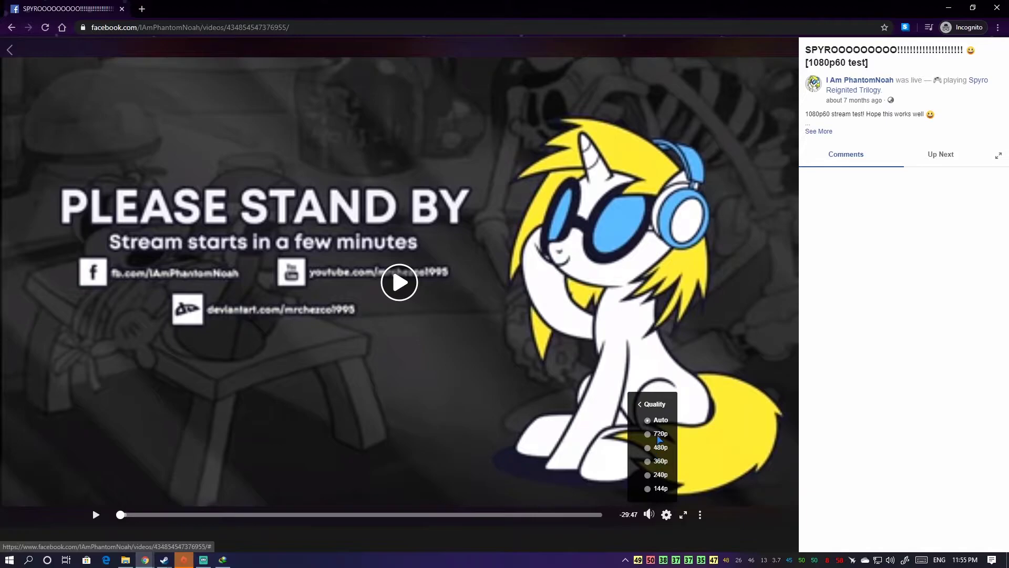
left_click(669, 514)
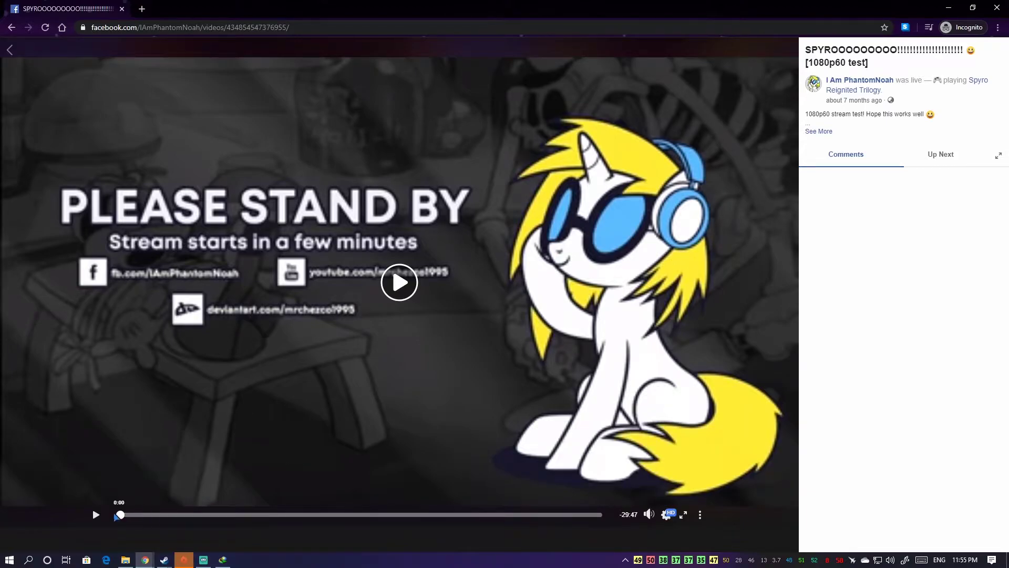
left_click(96, 515)
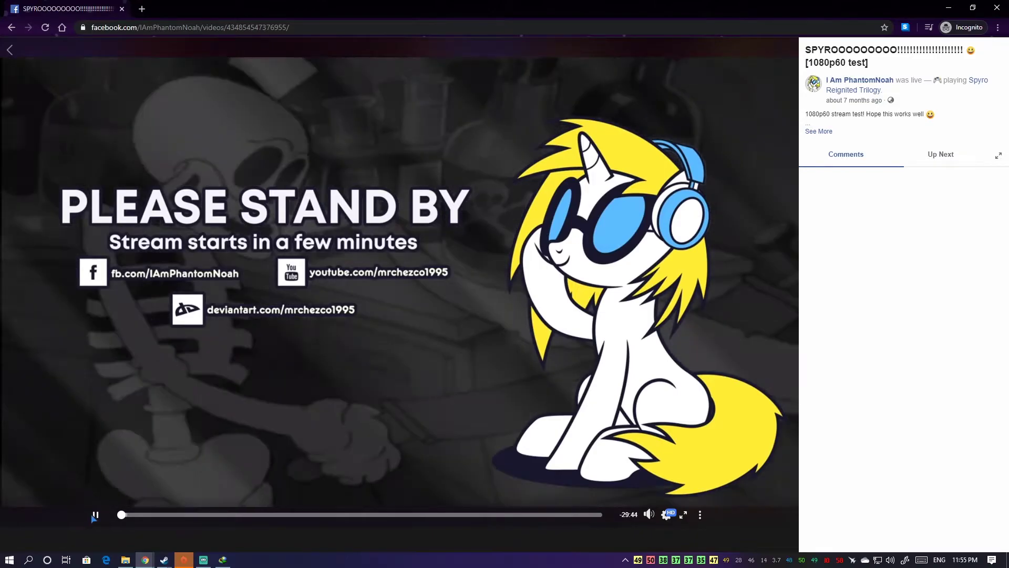
left_click(96, 515)
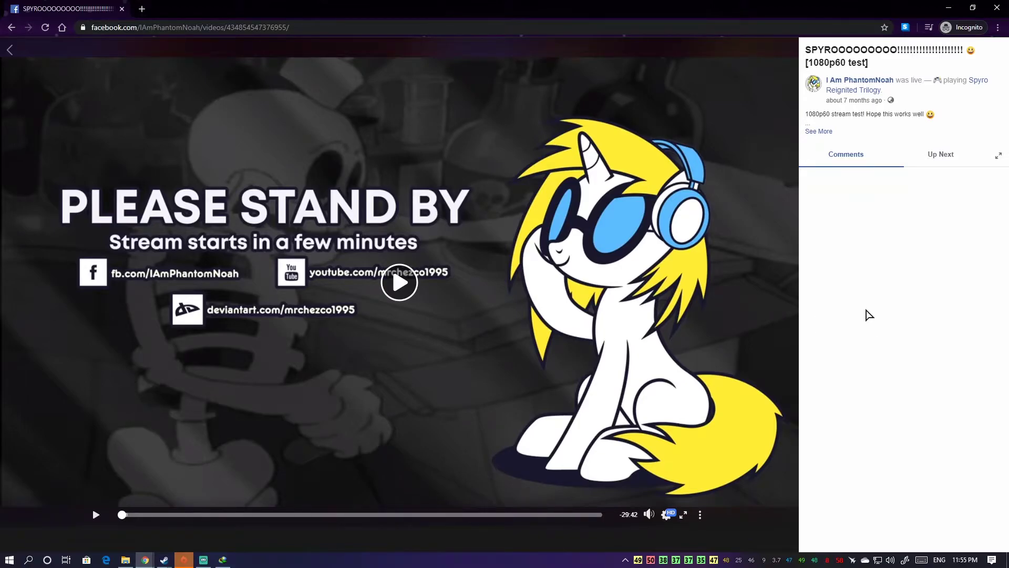
Open DevTools' Network panel and briefly play the video so its mp4 requests are captured.
right_click(866, 309)
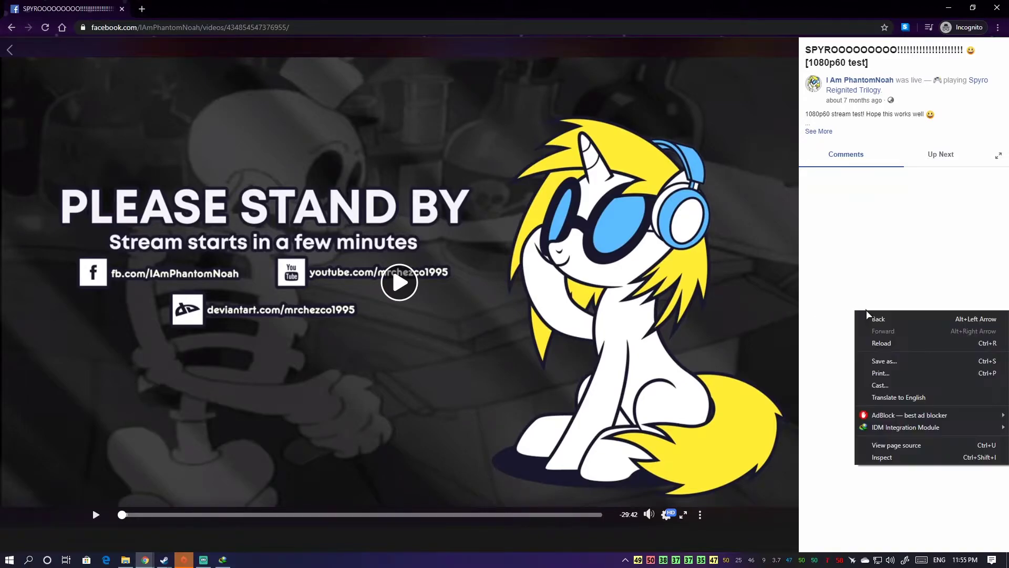
left_click(905, 458)
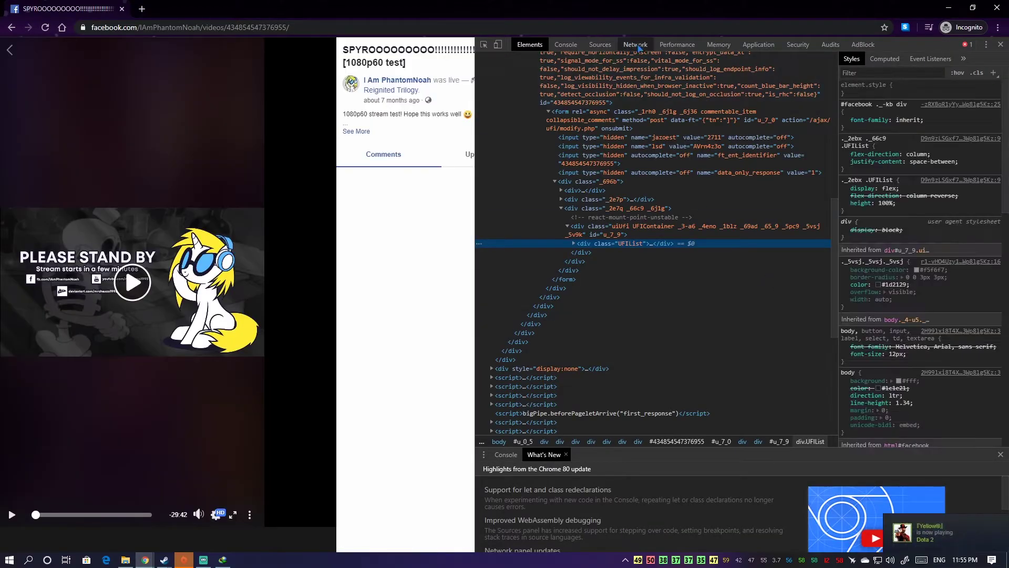
left_click(635, 44)
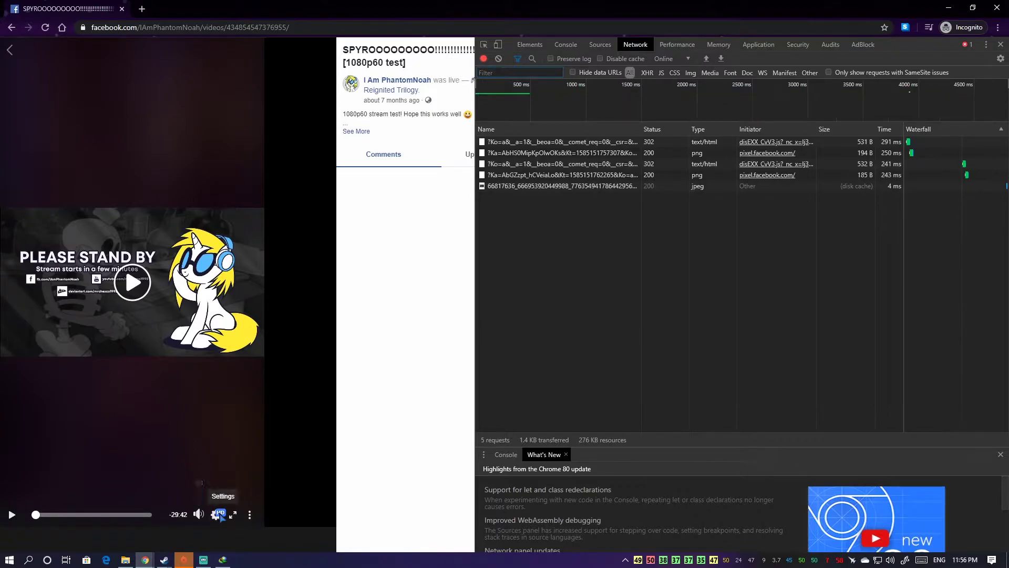
left_click(11, 515)
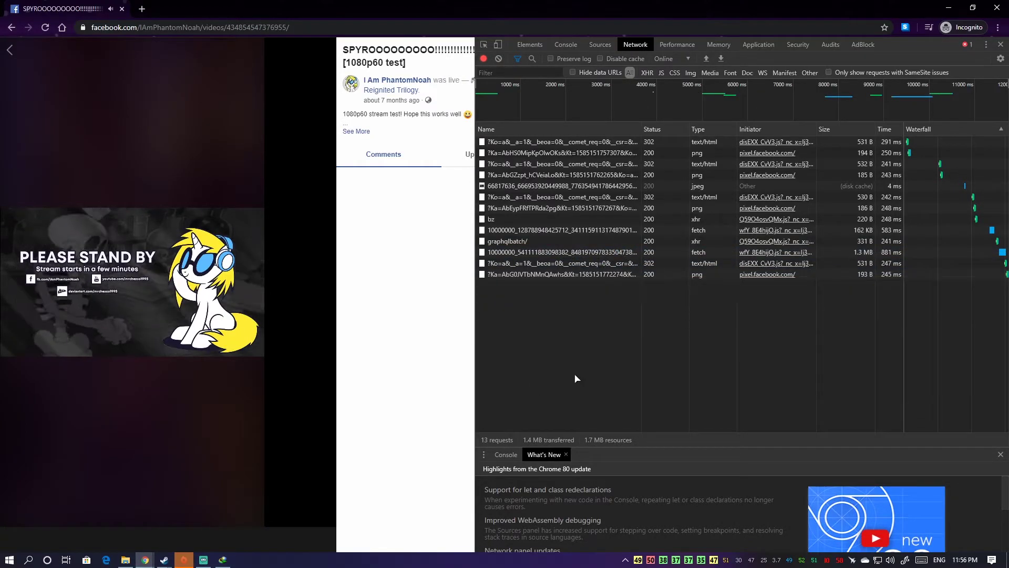
mouse_move(13, 518)
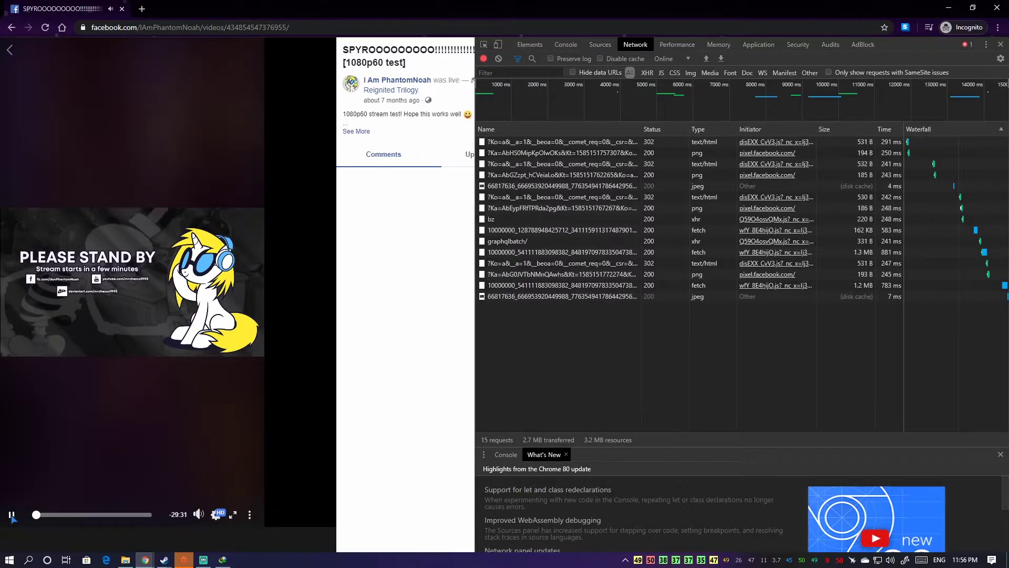
left_click(12, 515)
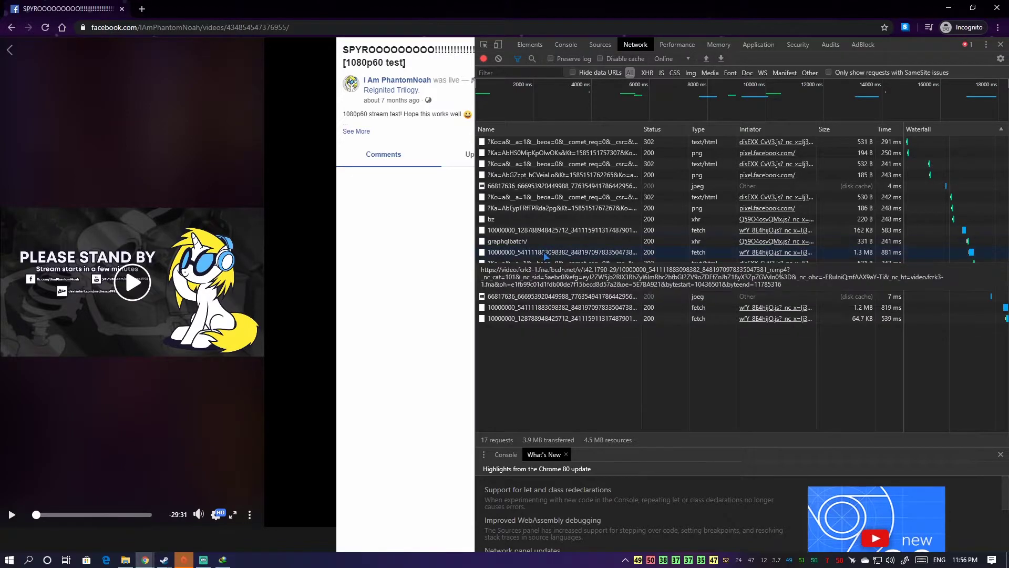
Copy the link address of the stream's mp4 video request.
left_click(545, 255)
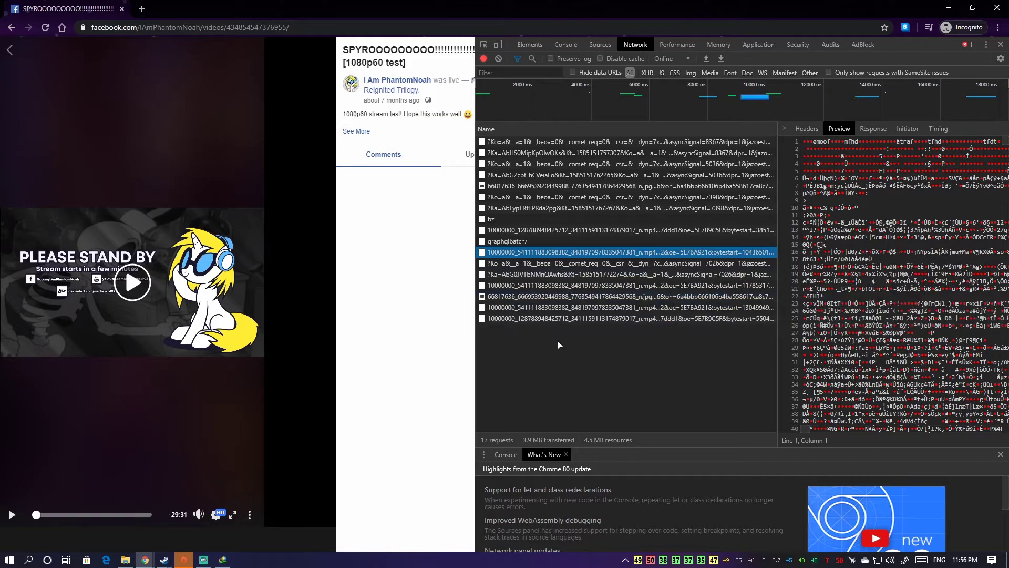
right_click(591, 254)
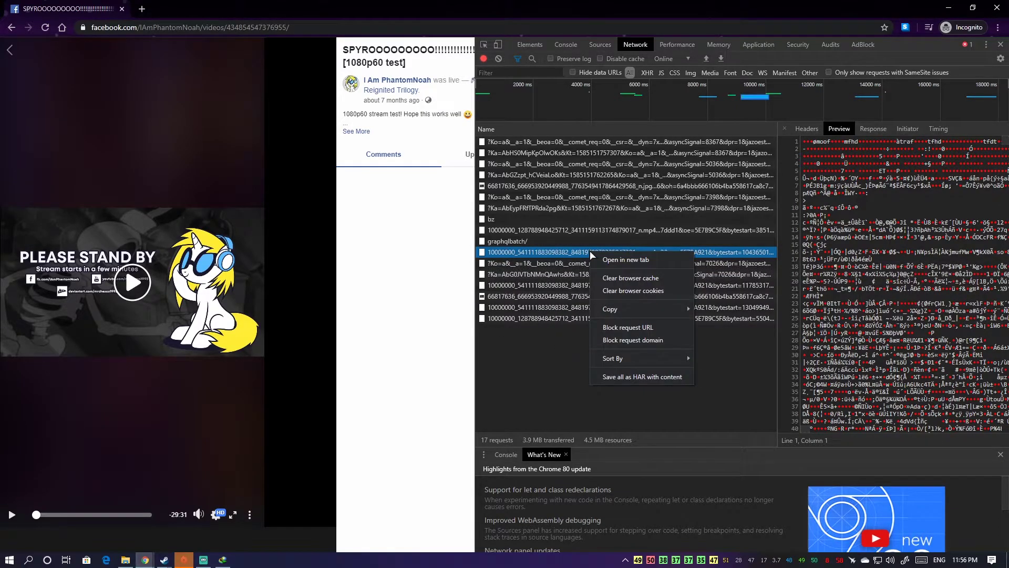
mouse_move(622, 309)
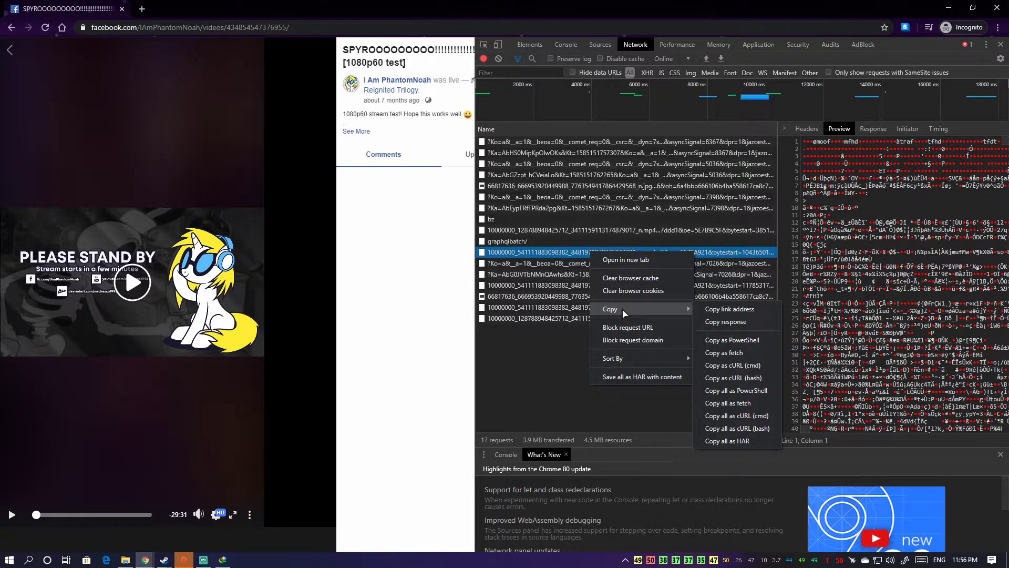
left_click(737, 310)
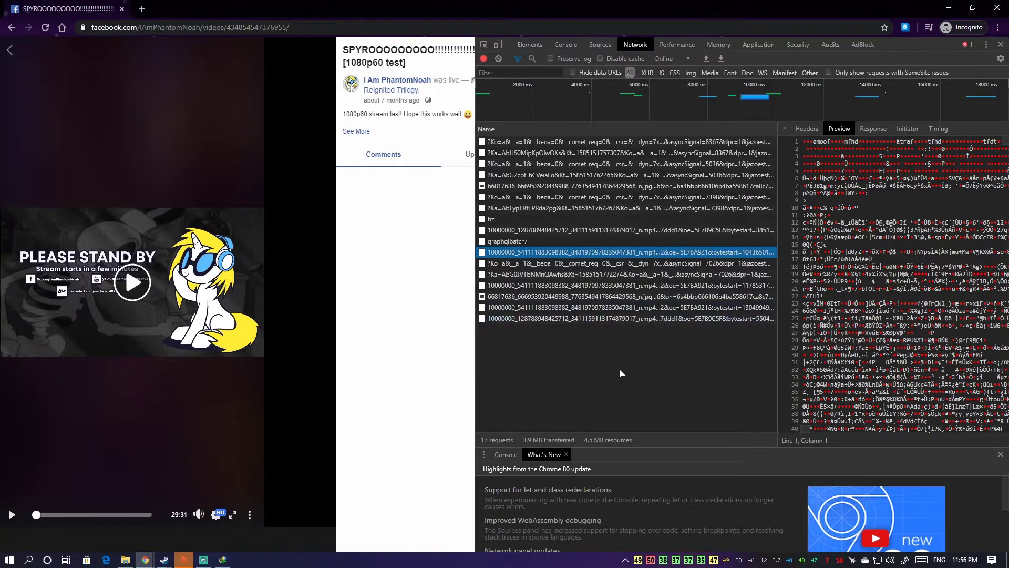
Launch Notepad and paste the copied mp4 request URL.
key("super+r")
type("notepad")
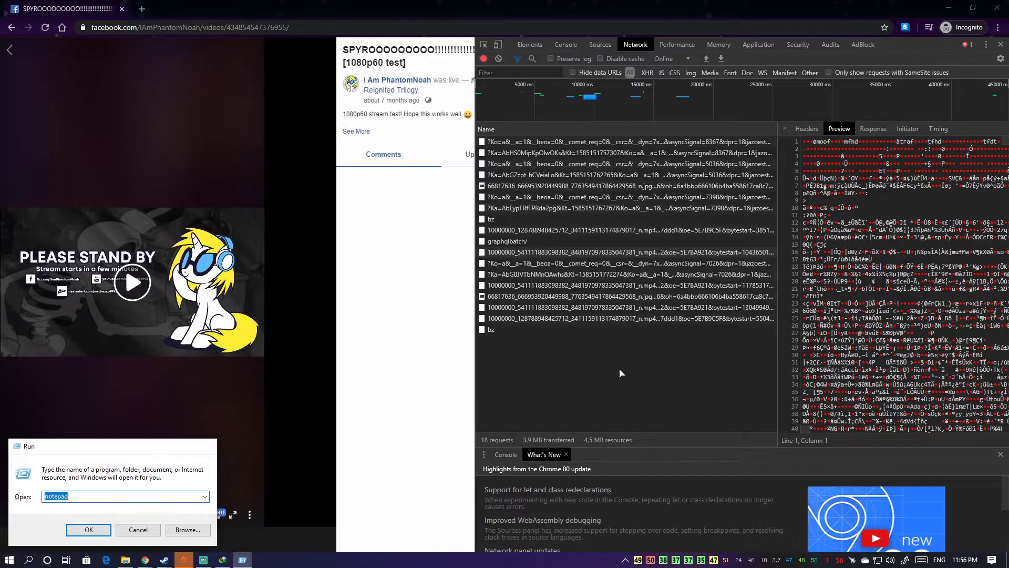
key("Return")
key("ctrl+v")
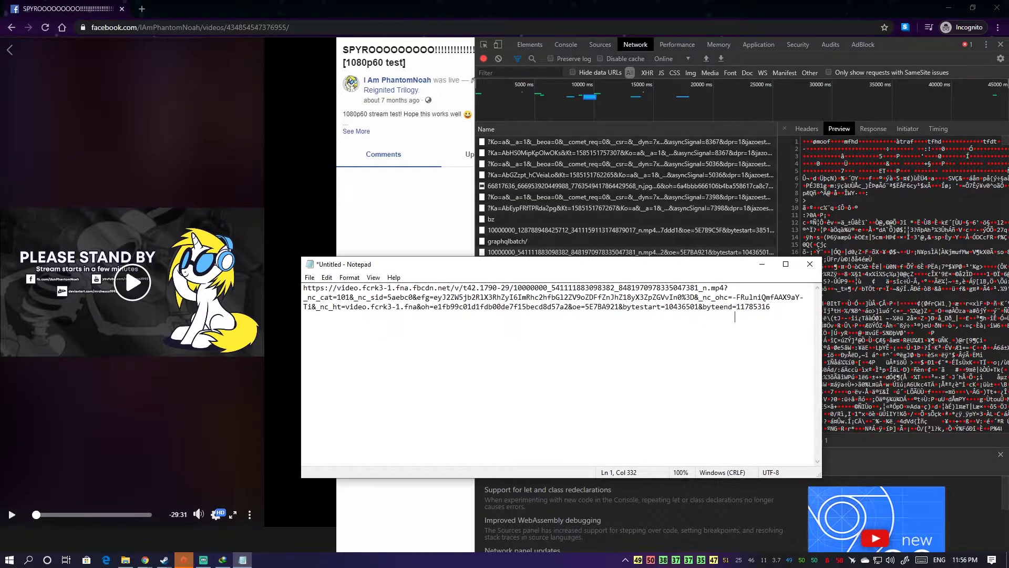
Delete the &bytestart/&byteend range and copy the trimmed full URL.
left_click_drag(779, 309, 619, 316)
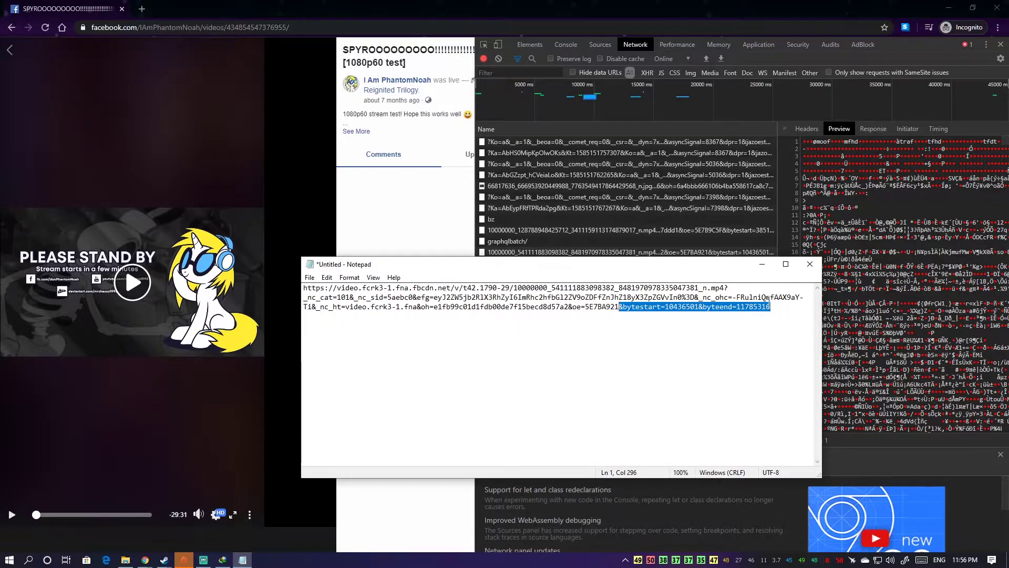
key("Delete")
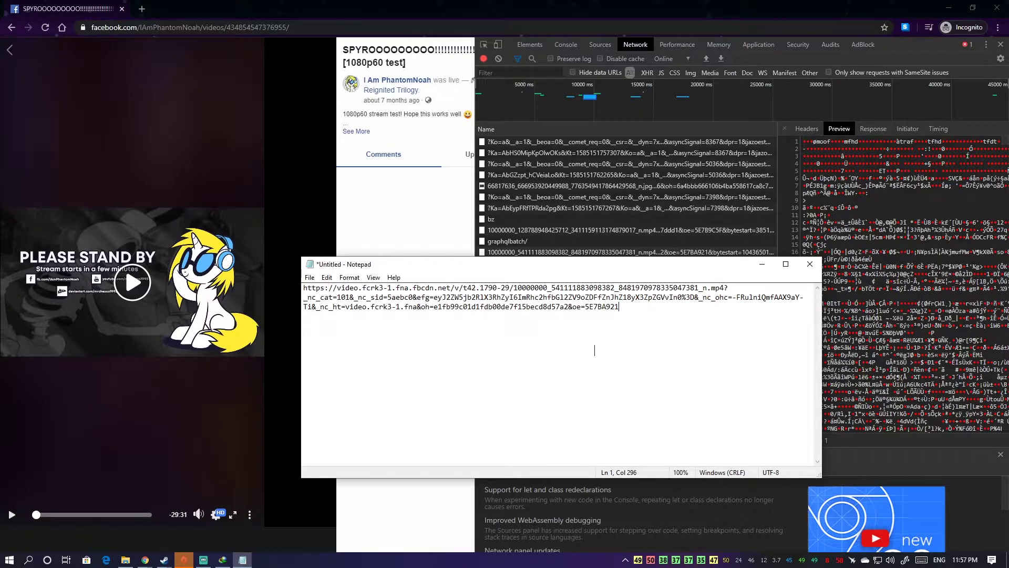
key("ctrl+a")
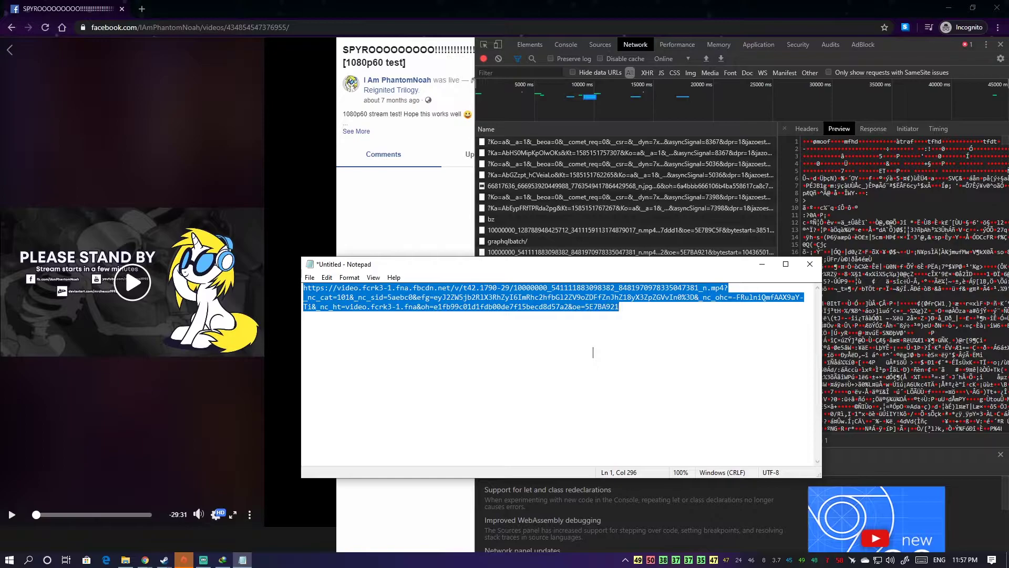
right_click(574, 297)
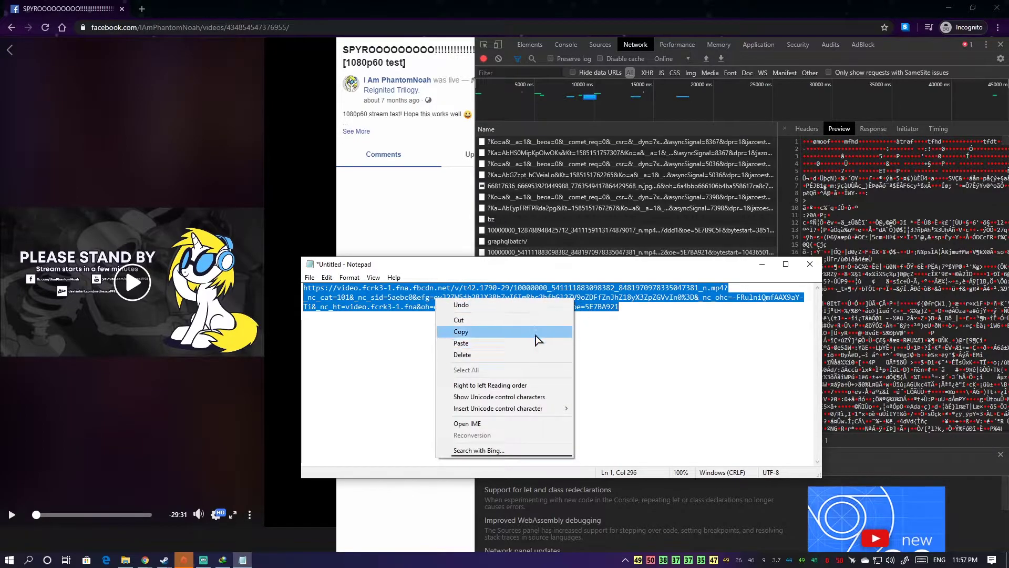
left_click(536, 331)
left_click(141, 7)
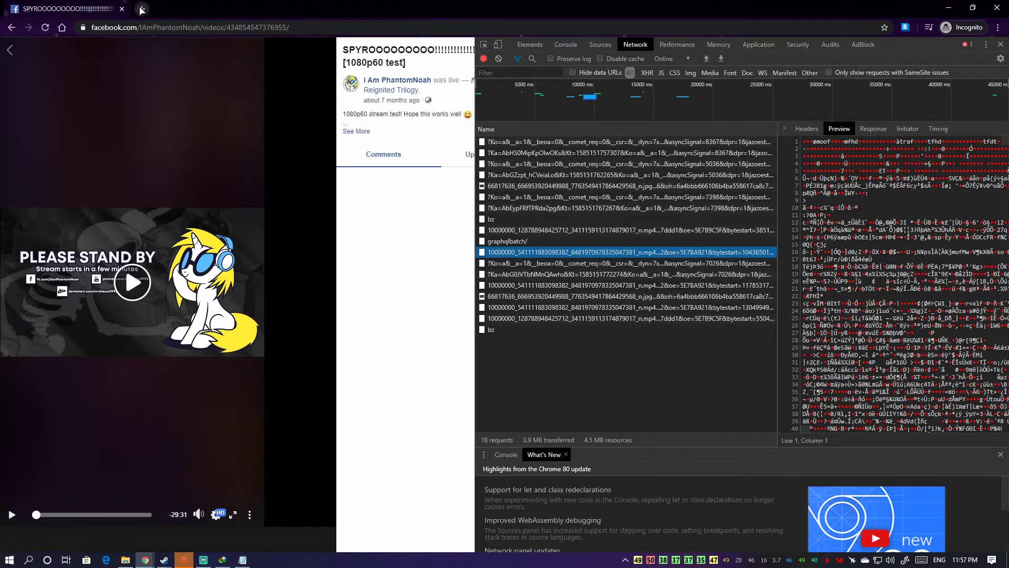
Load the trimmed URL in a new incognito tab and start IDM's 540.20 MB mp4 download.
left_click(141, 9)
right_click(157, 27)
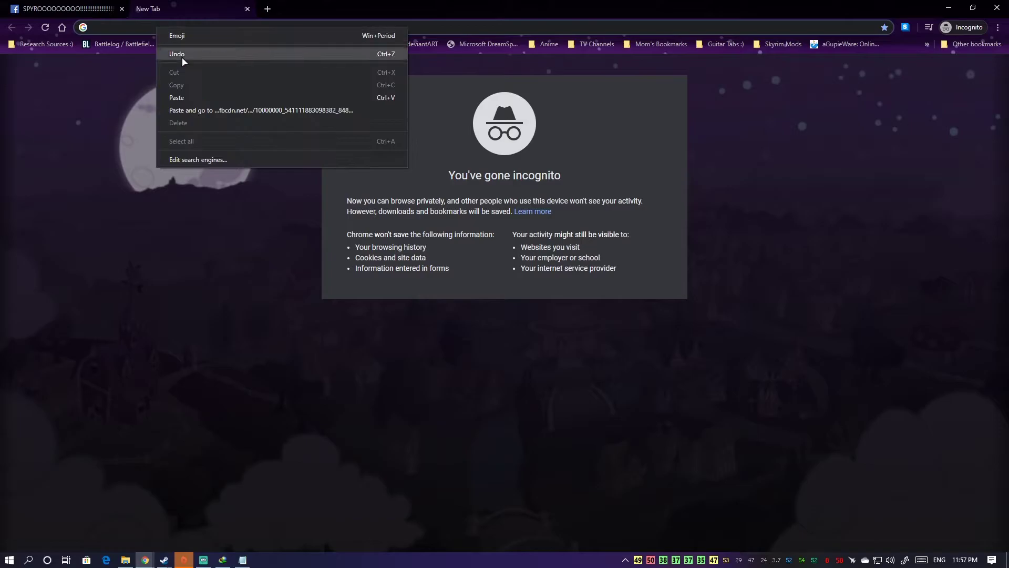
left_click(210, 98)
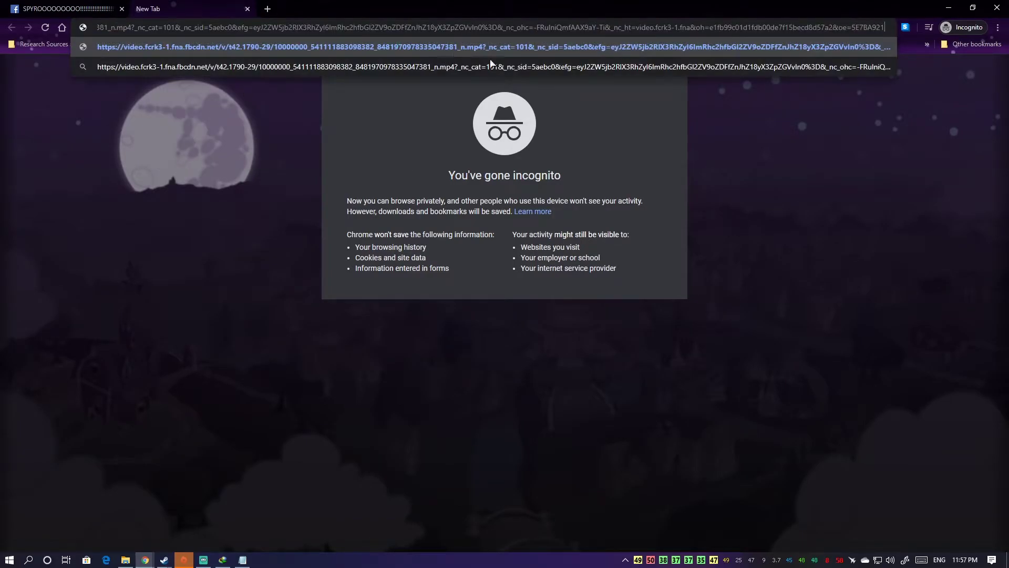
left_click(852, 185)
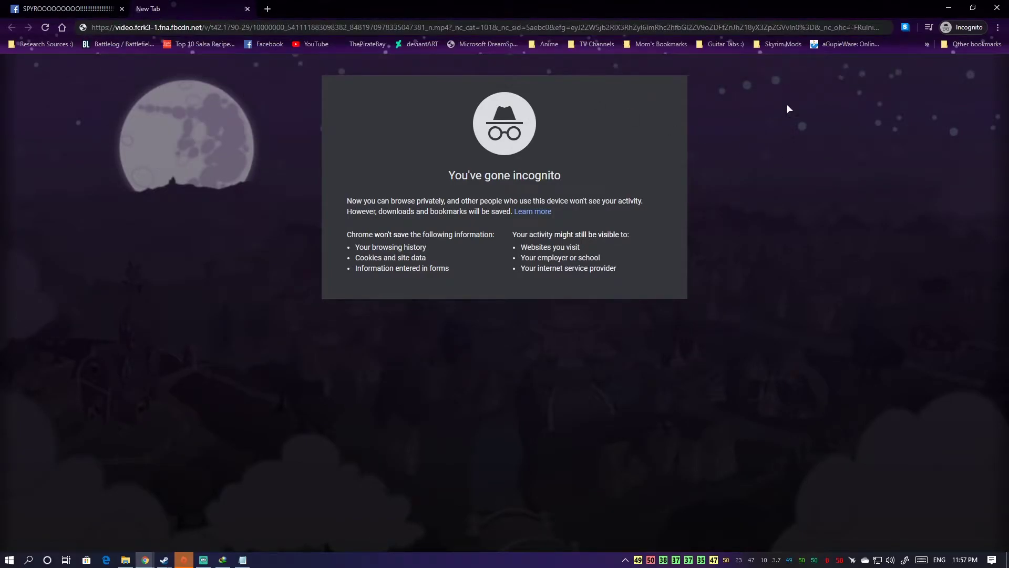
left_click(864, 32)
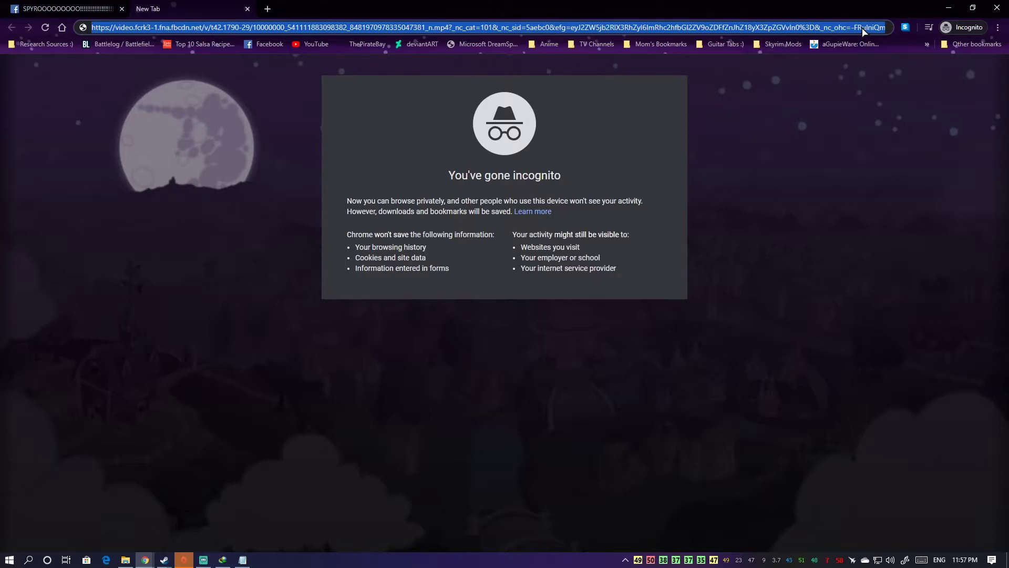
key("Return")
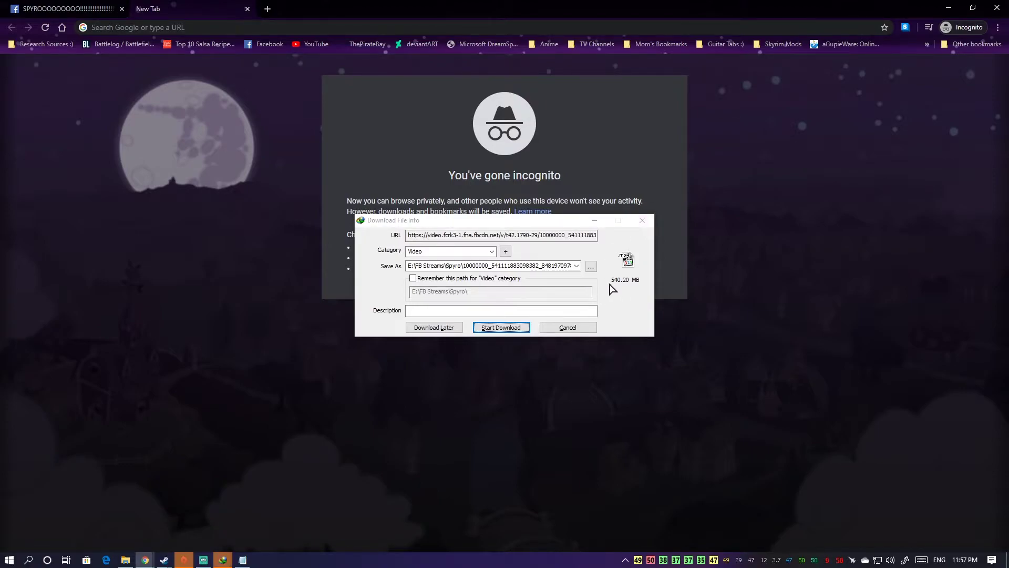
left_click(509, 328)
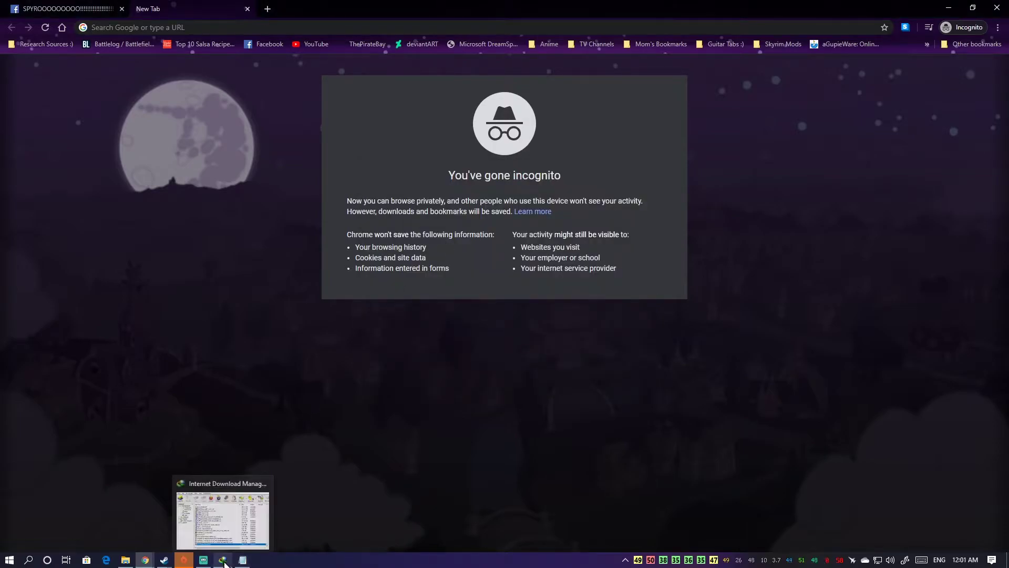
Open the downloaded 540 MB stream video from the Spyro folder in MPC-HC.
left_click(129, 561)
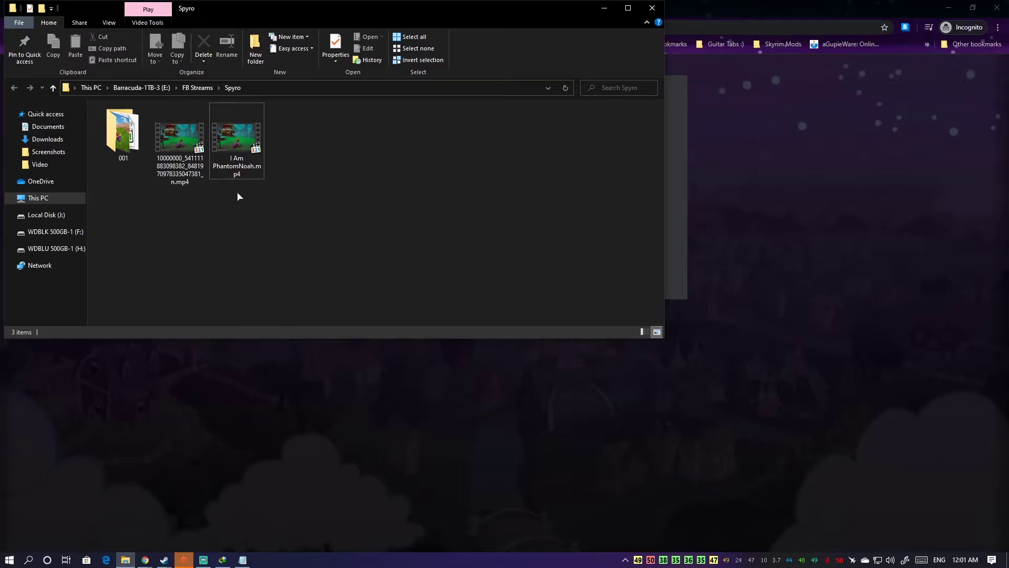
left_click_drag(279, 16, 474, 109)
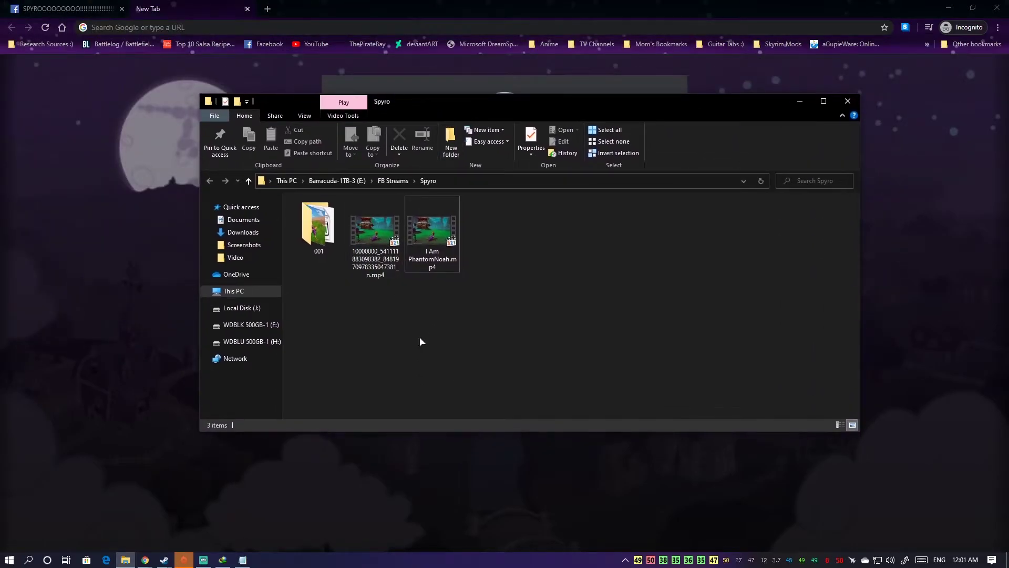
left_click(395, 273)
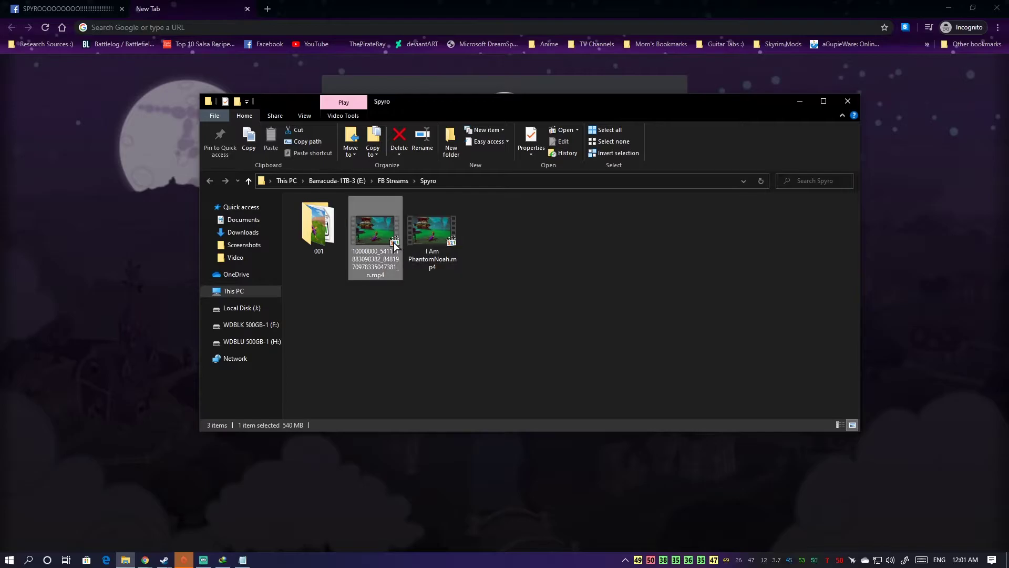
left_click(439, 245)
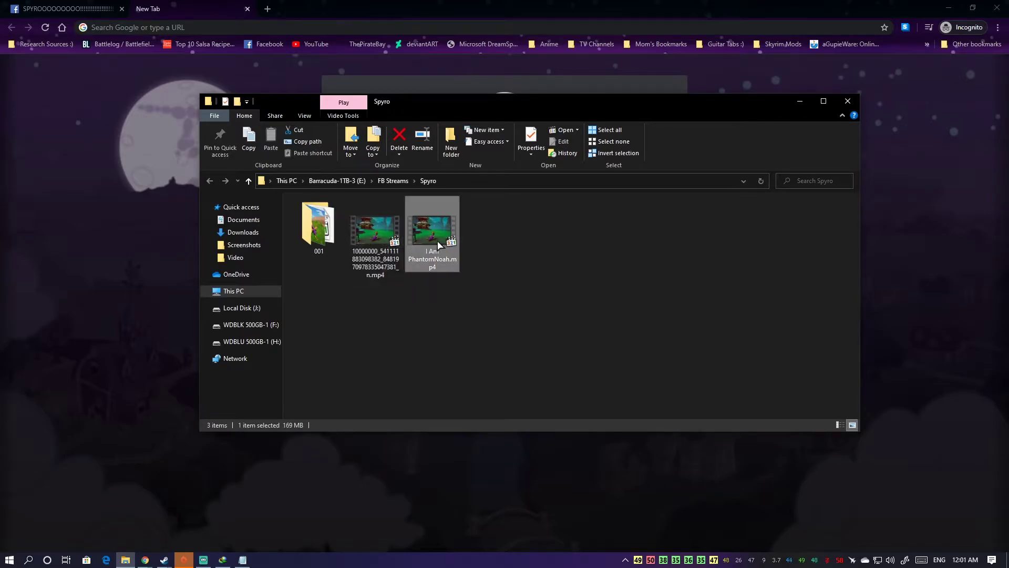
left_click(386, 250)
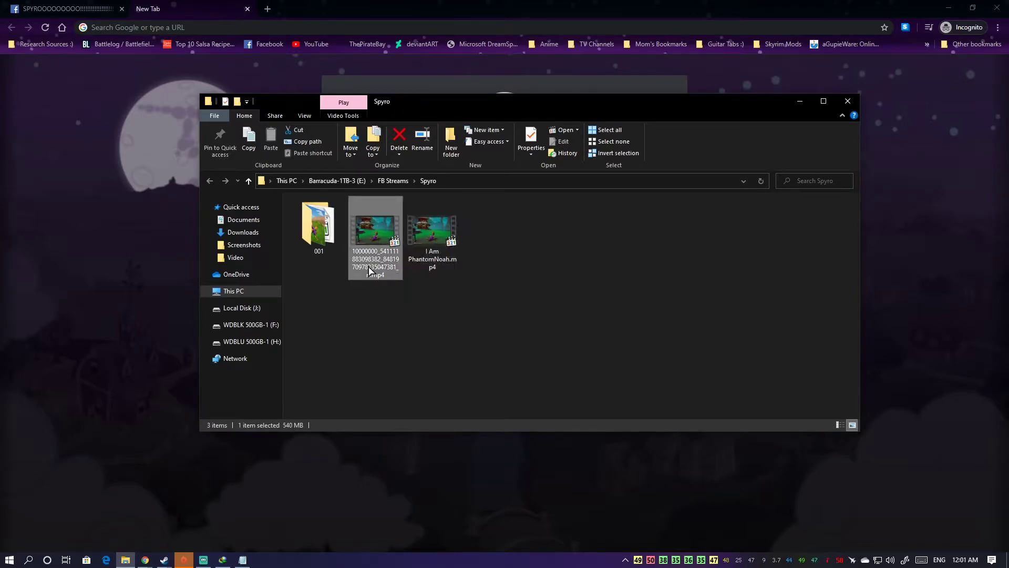
double_click(375, 256)
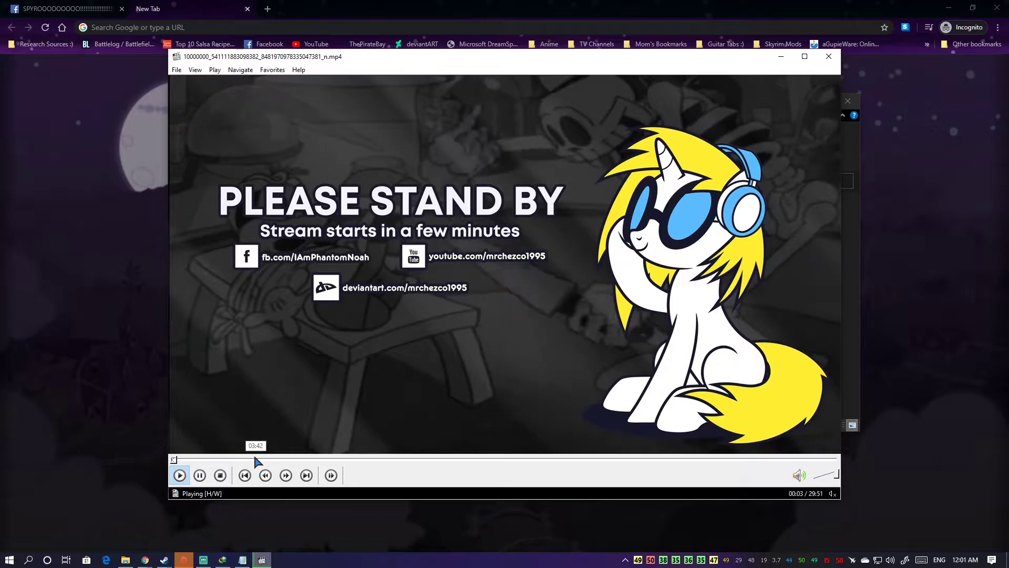
Skip ahead through 04:46 to about 08:03 in the gameplay, then close the player.
left_click(279, 459)
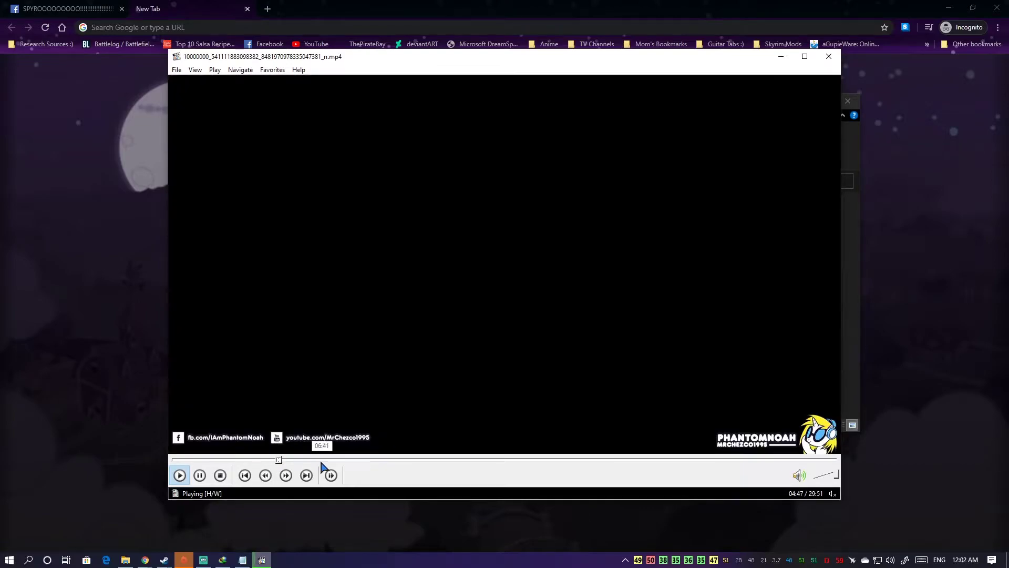
key("space")
left_click(352, 460)
left_click(427, 356)
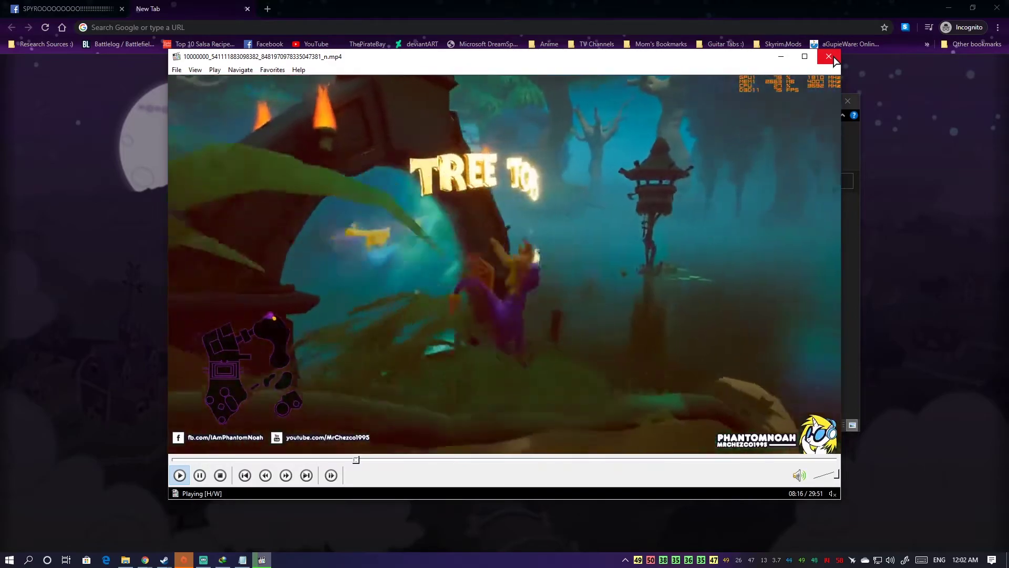
left_click(834, 61)
Check the video's width and height in MediaInfo, then close the details window.
right_click(378, 226)
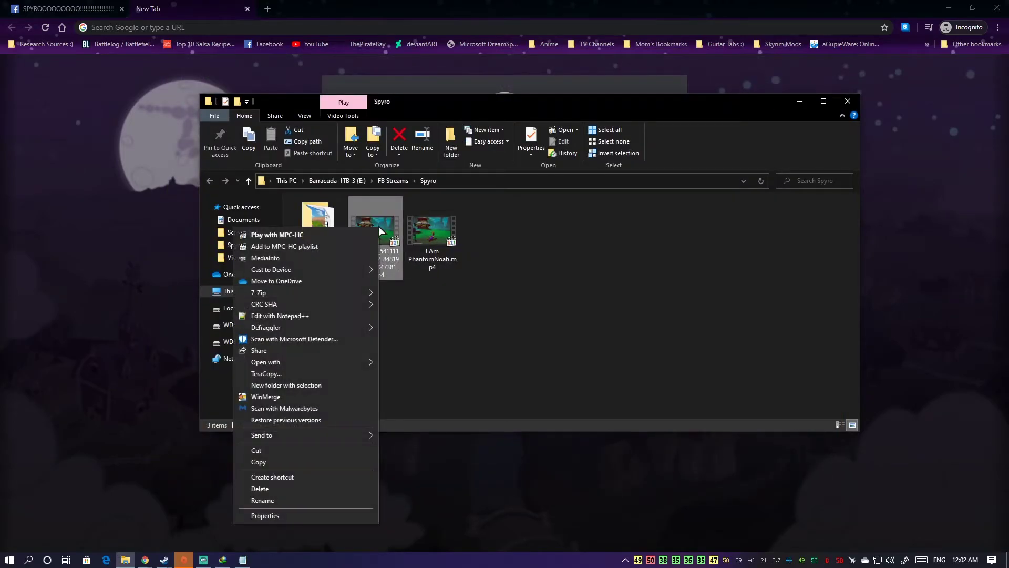
left_click(327, 258)
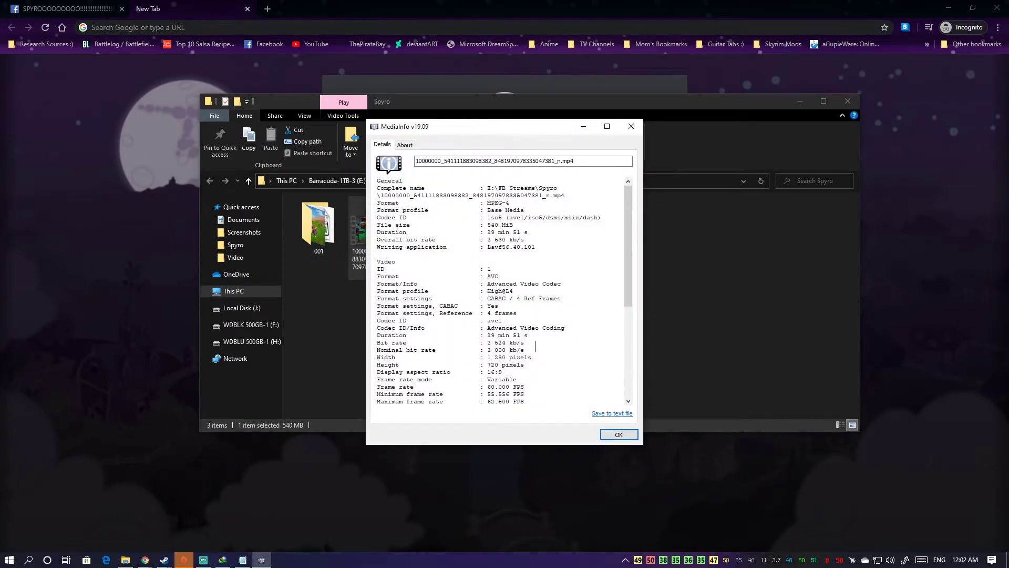
left_click_drag(533, 362, 484, 357)
left_click(631, 126)
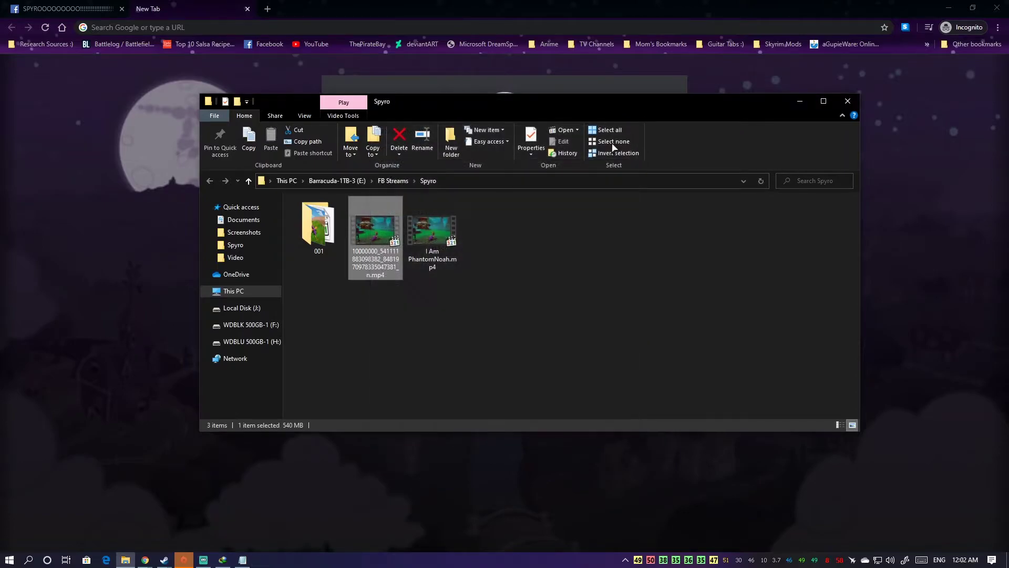
Replay the 540 MB video, skip to the middle of the stream, and close the player.
double_click(375, 252)
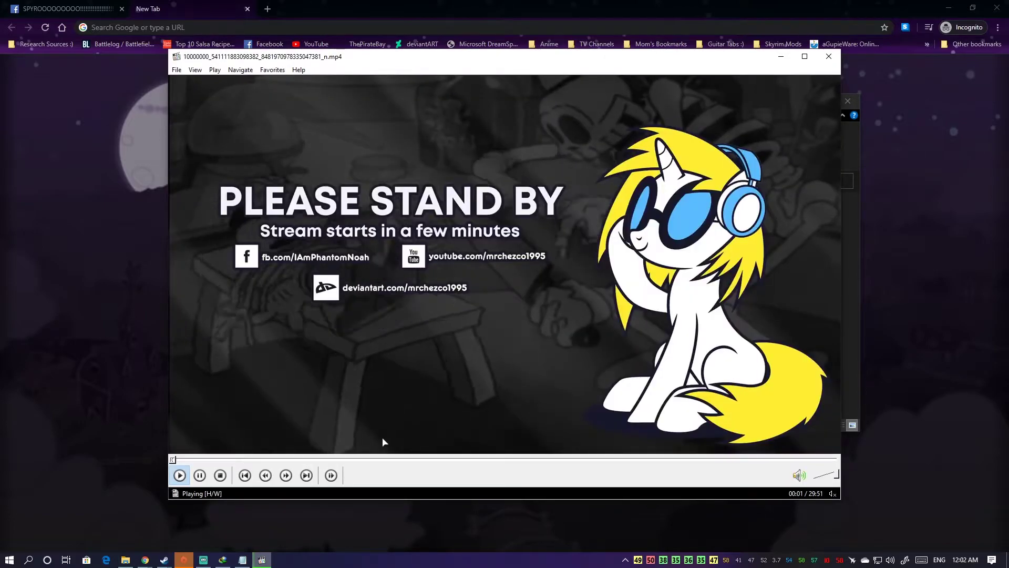
left_click(391, 460)
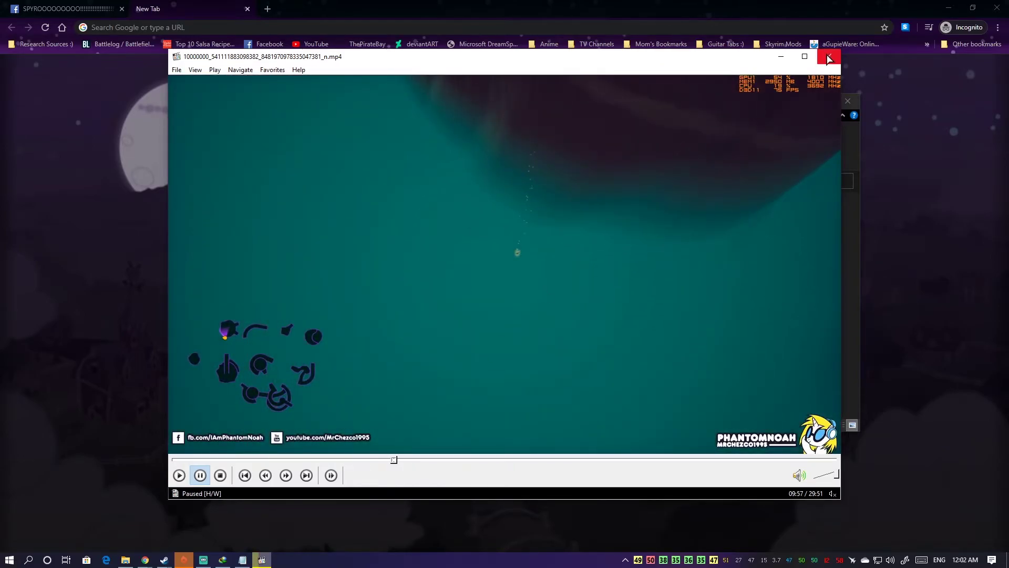
left_click(829, 57)
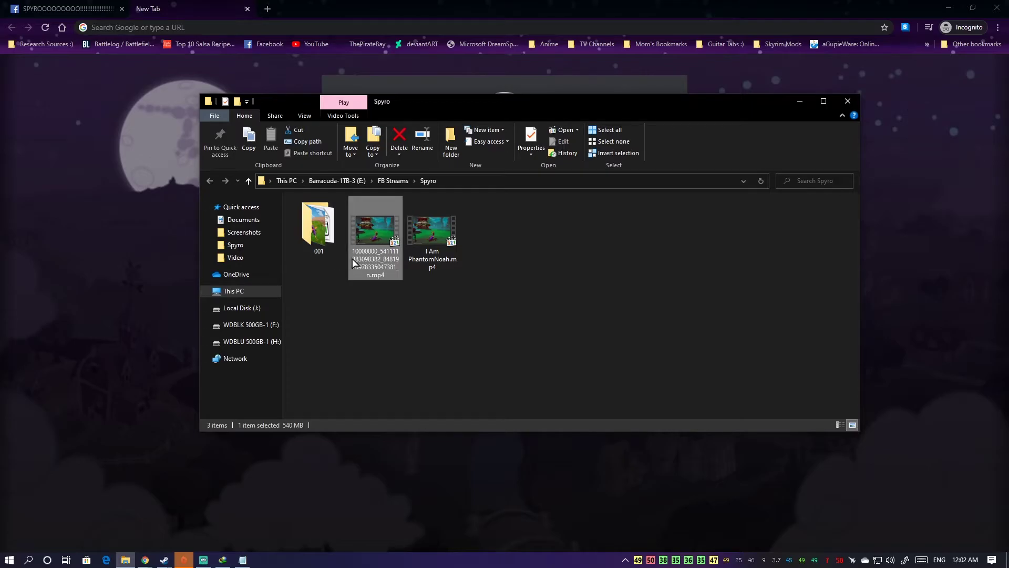
left_click(379, 271)
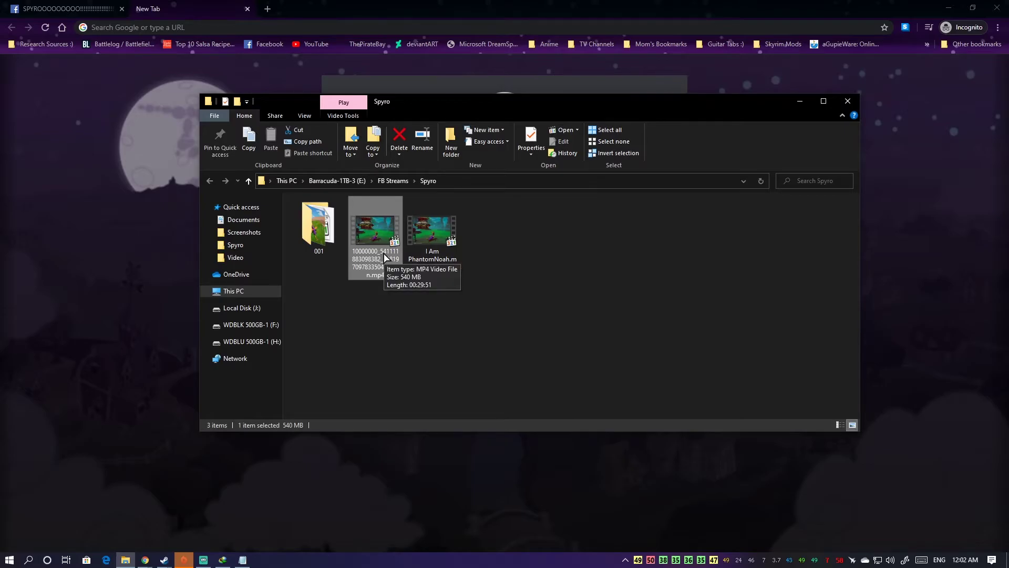
In DevTools Network, copy the link address of the second stream's 128788 mp4 request.
left_click(87, 162)
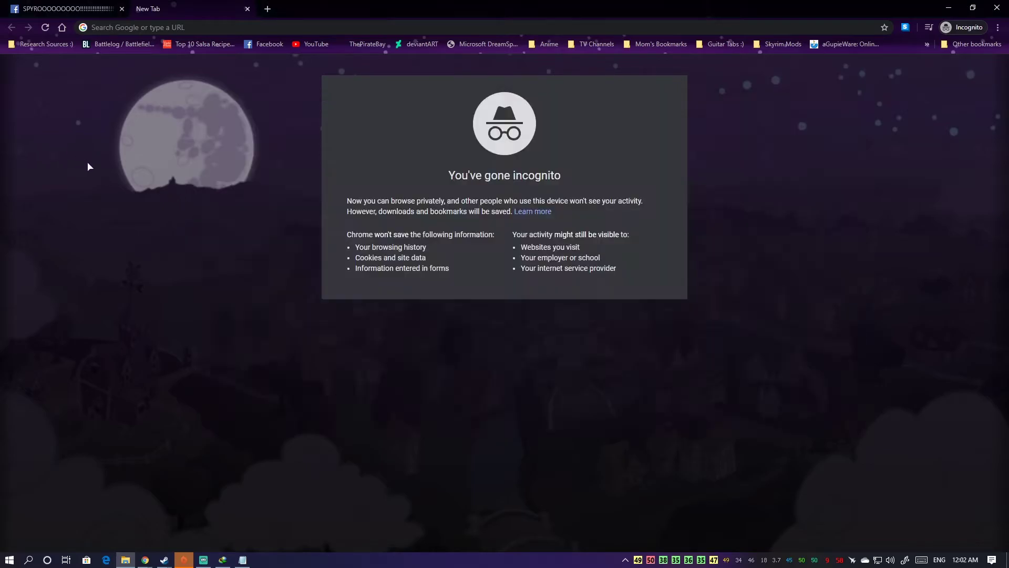
left_click(53, 7)
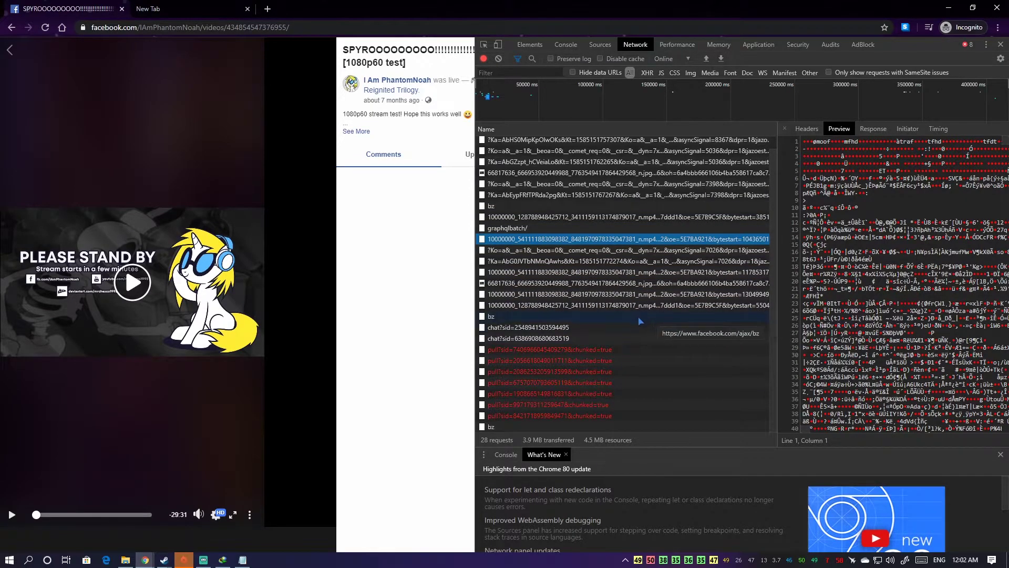
left_click(519, 307)
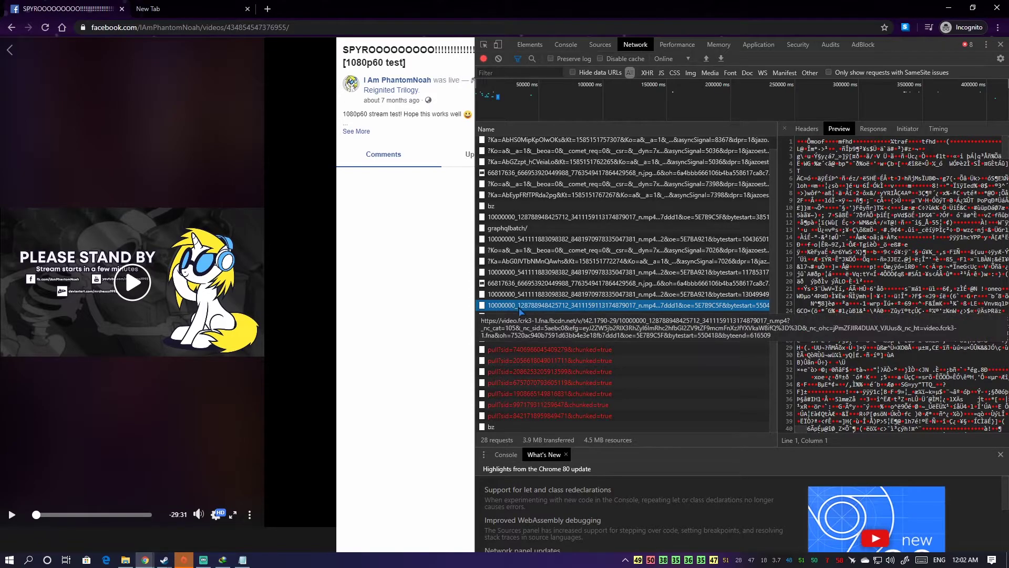
left_click(526, 295)
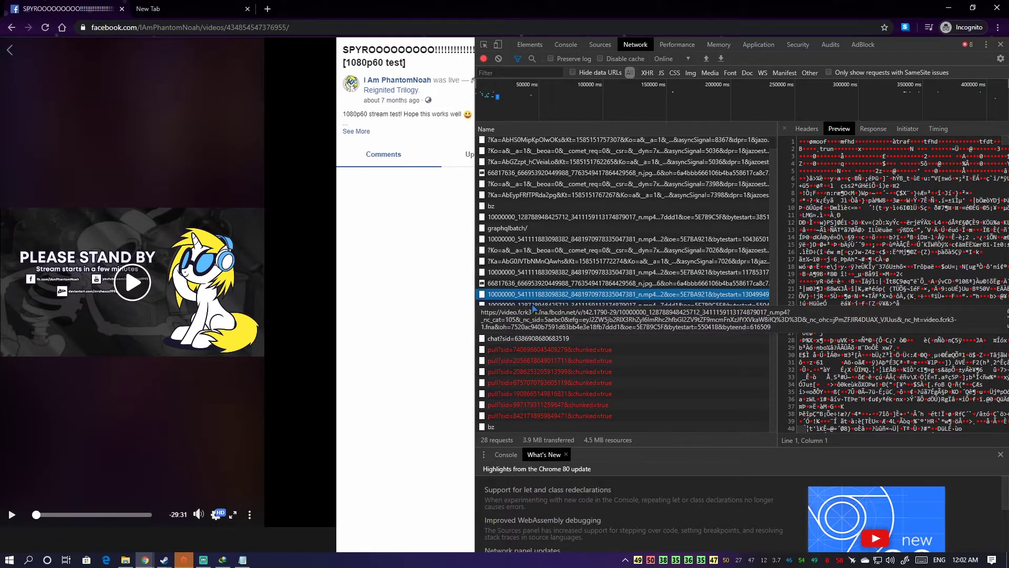
left_click(532, 307)
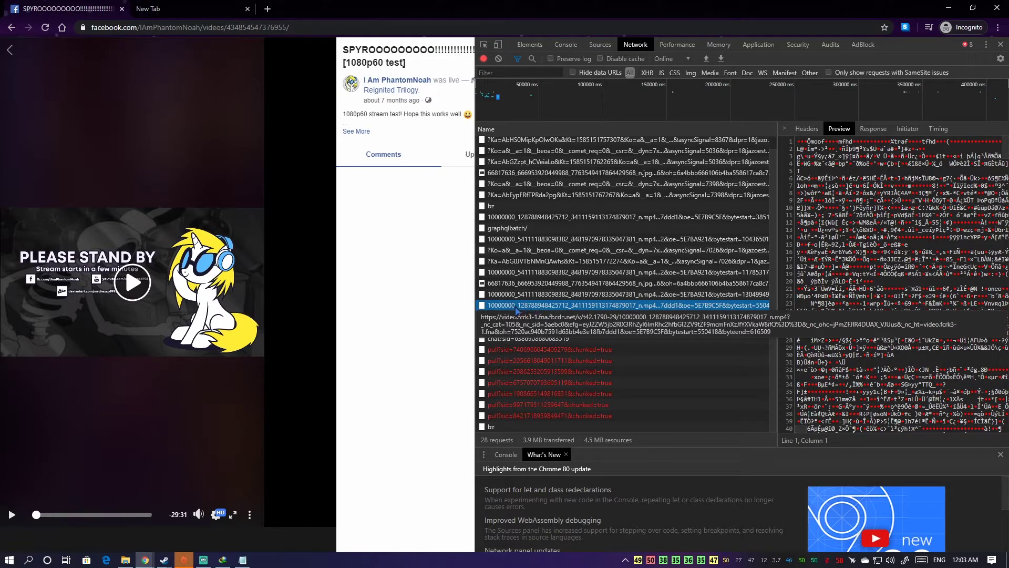
right_click(525, 307)
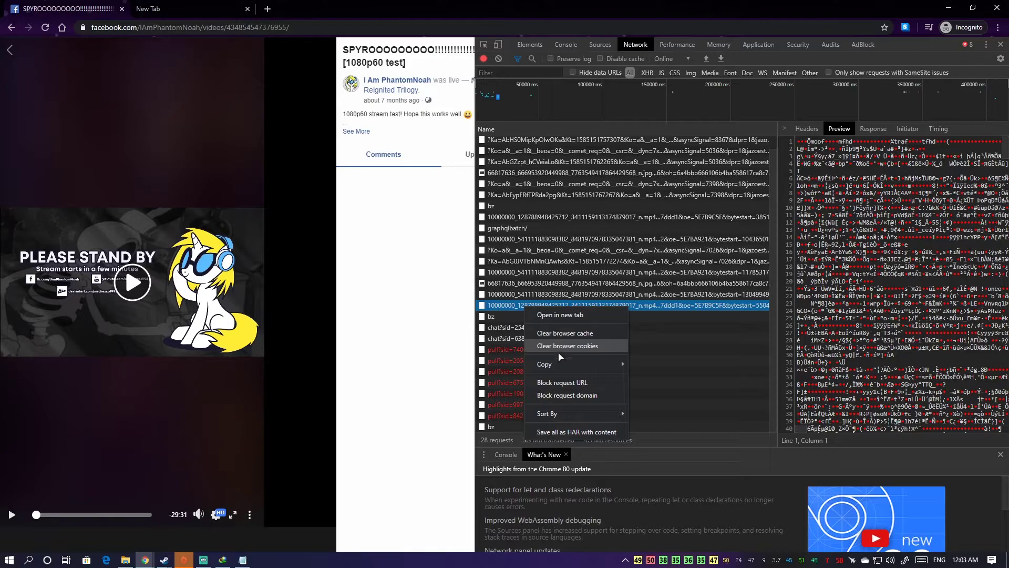
mouse_move(560, 362)
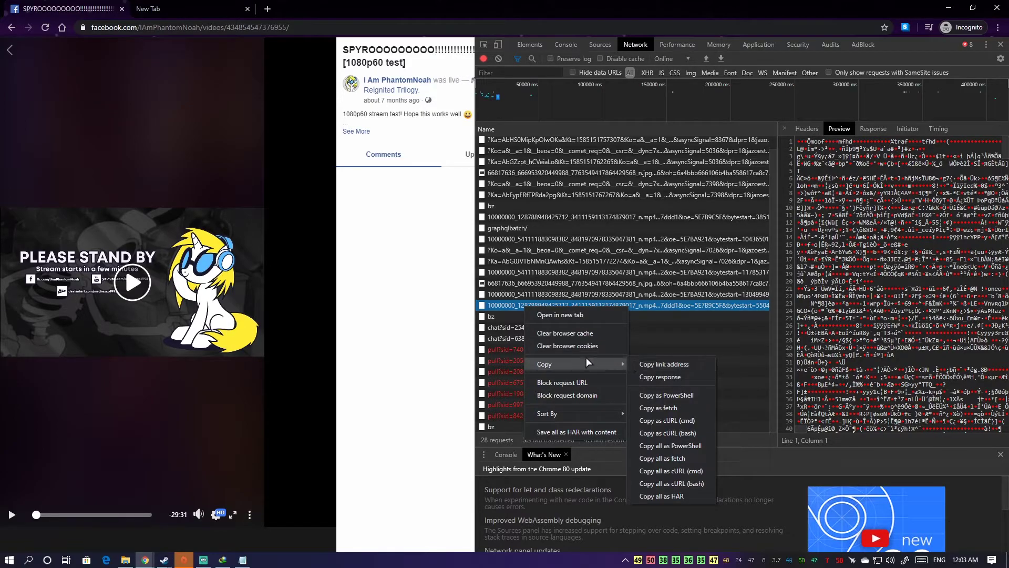
left_click(664, 363)
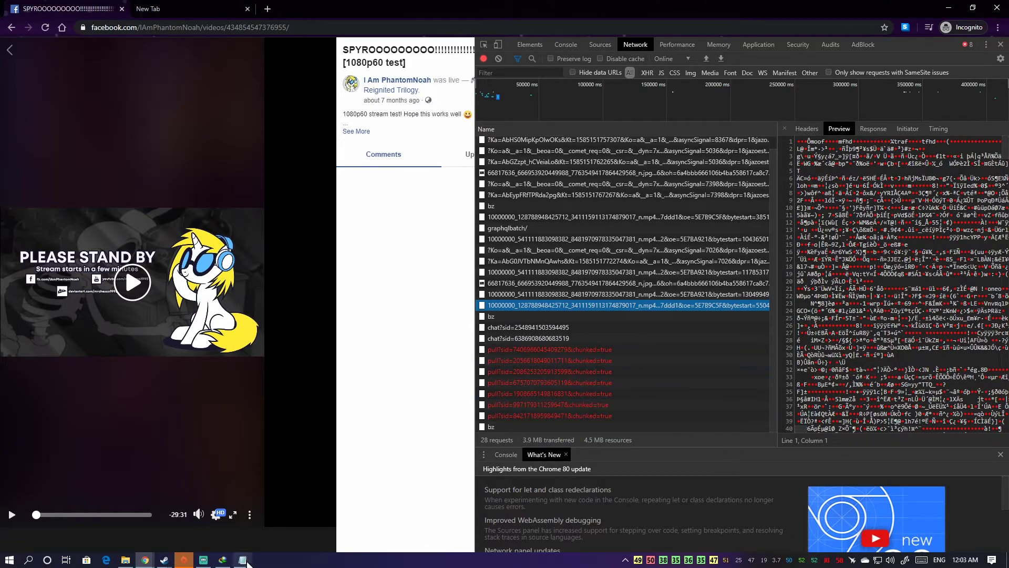
Paste the URL into Notepad below the first and delete its bytestart/byteend range.
left_click(242, 559)
left_click(646, 309)
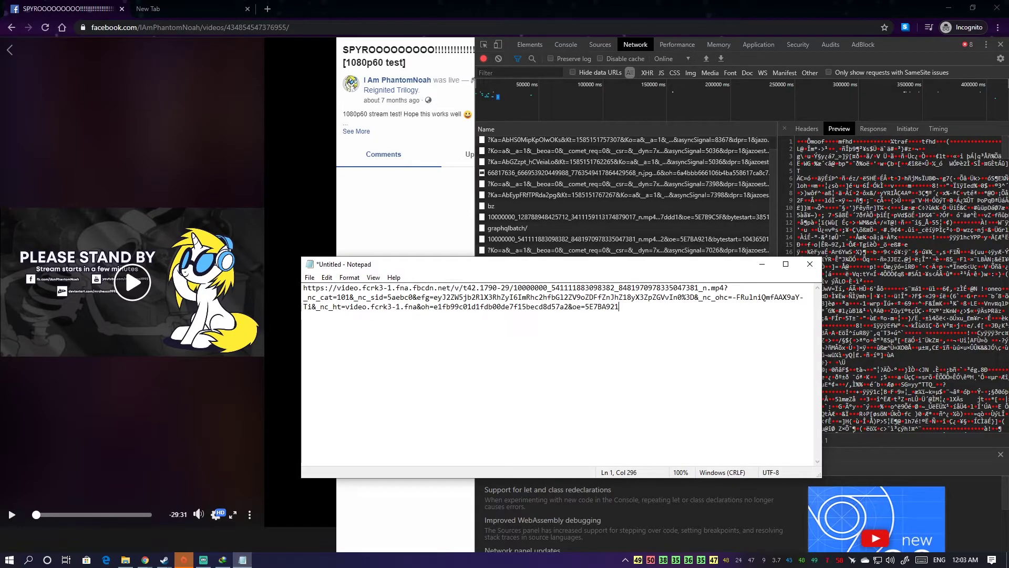
key("ctrl+v")
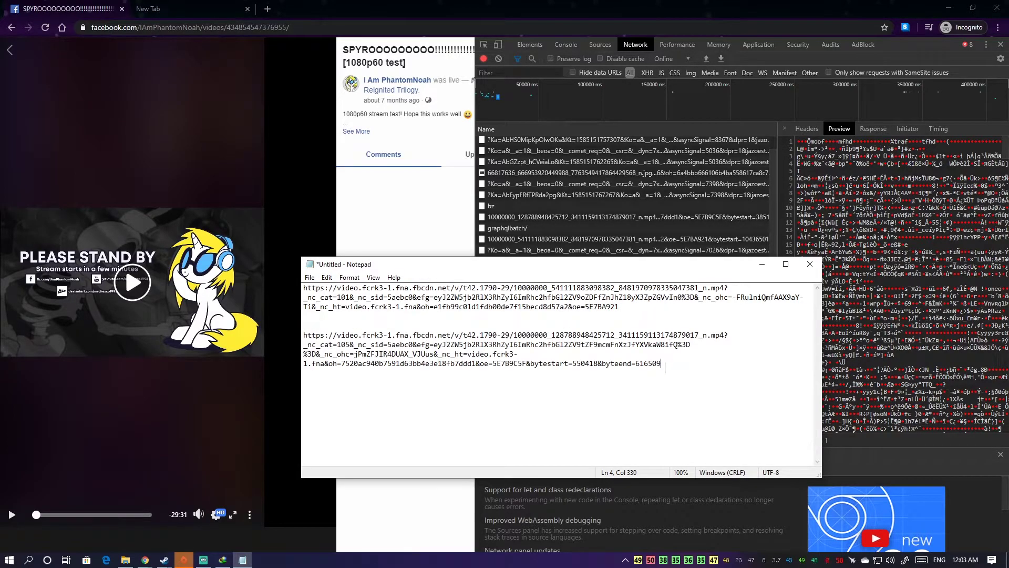
left_click_drag(666, 367, 525, 367)
key("BackSpace")
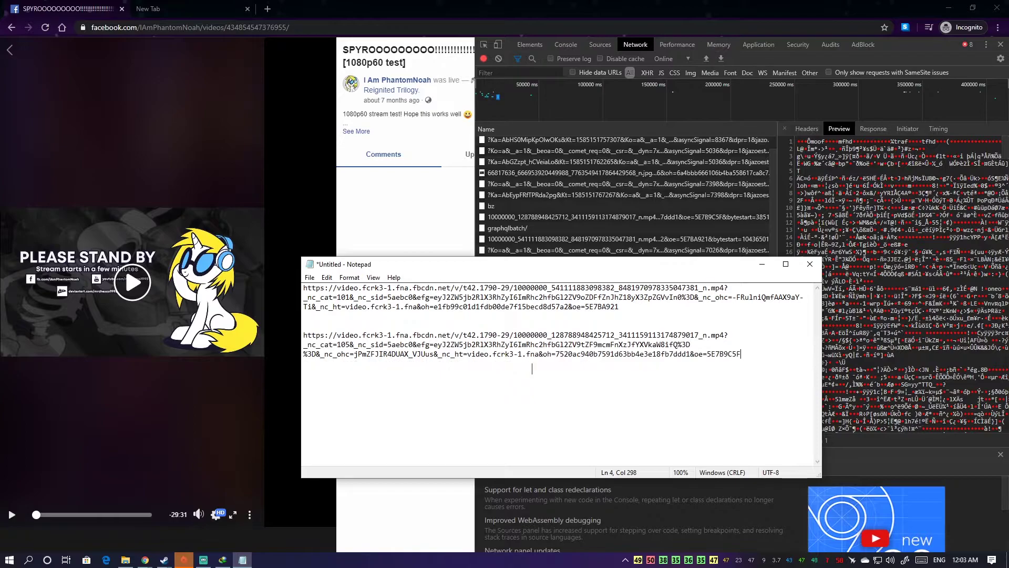
key("shift+Up")
key("shift+Up")
key("shift+Up")
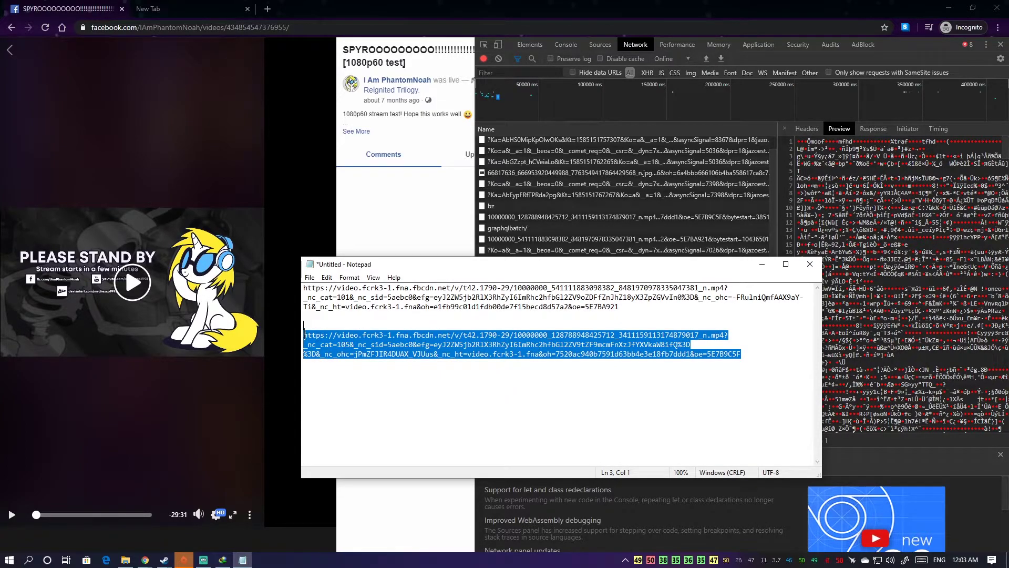
Load the cleaned URL in a new tab and start IDM downloading the 27.51 MB mp4.
left_click(221, 8)
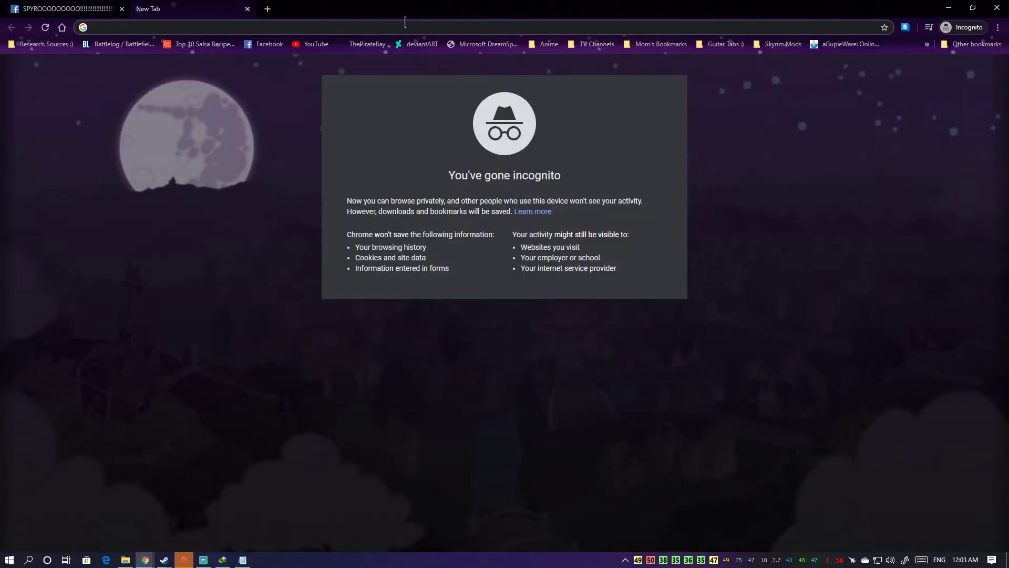
key("ctrl+v")
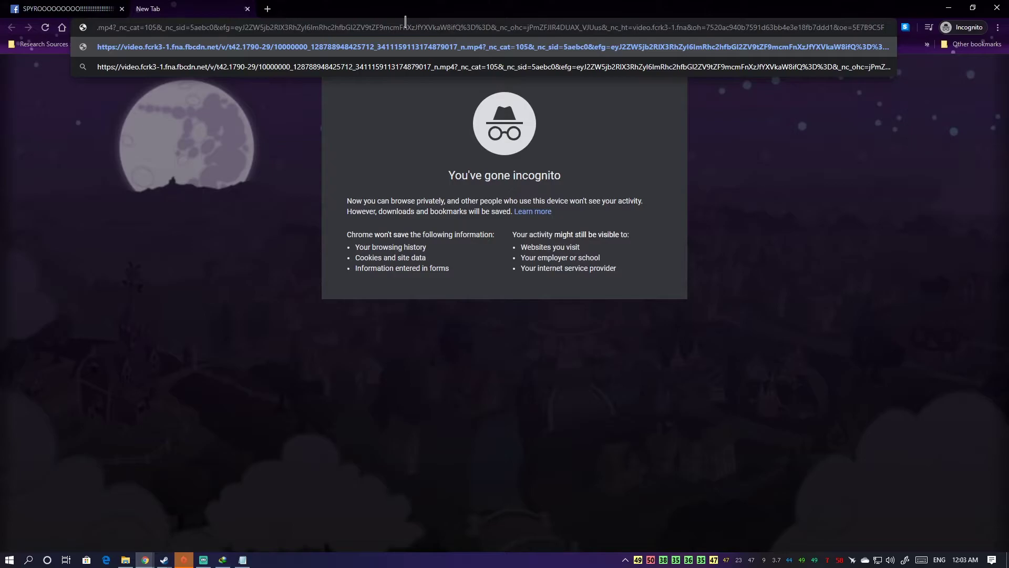
key("Return")
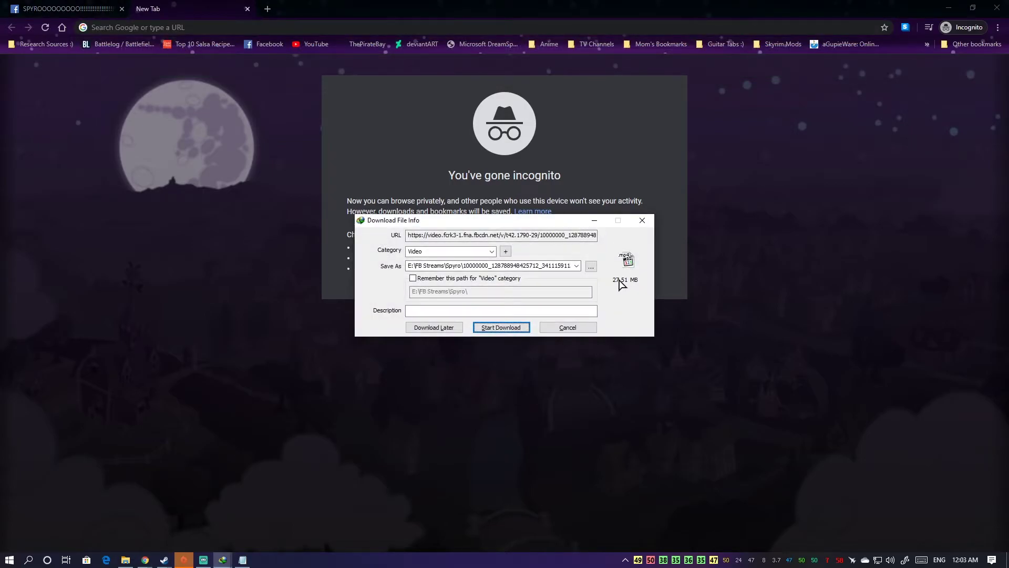
left_click(500, 327)
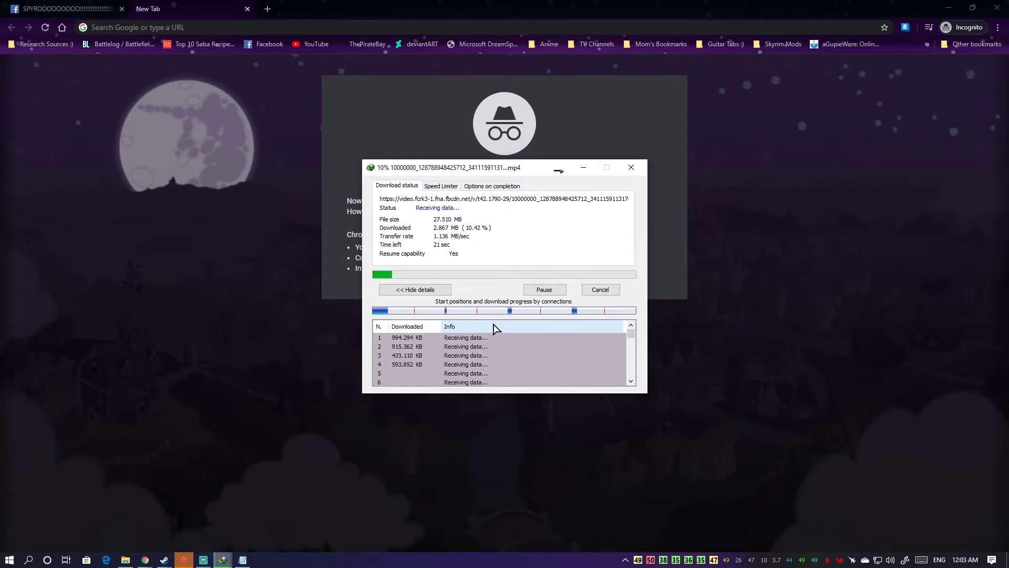
Play the new 27.5 MB mp4 briefly in MPC-HC, skip ahead, and close it.
left_click(383, 428)
left_click(126, 559)
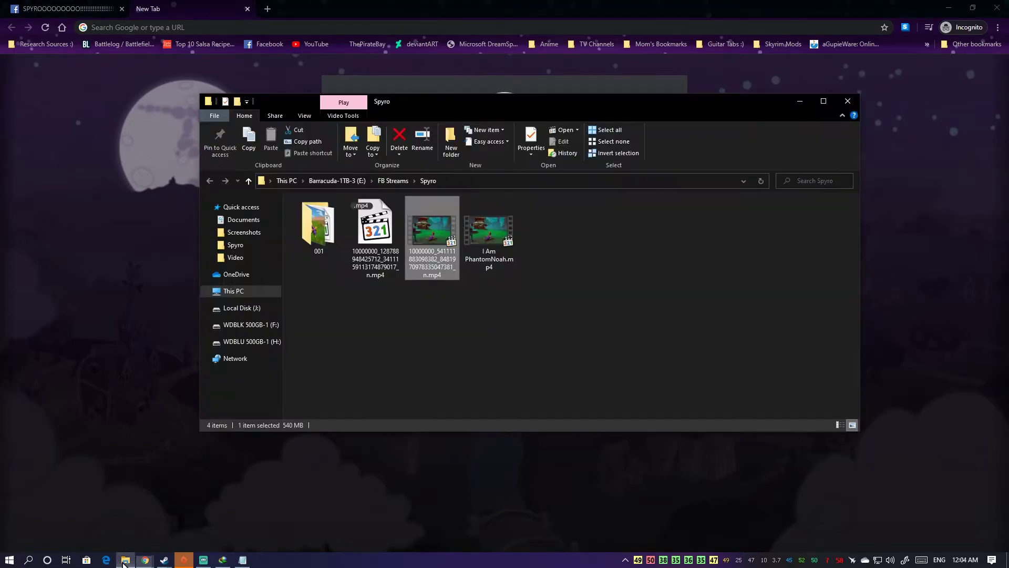
left_click(466, 368)
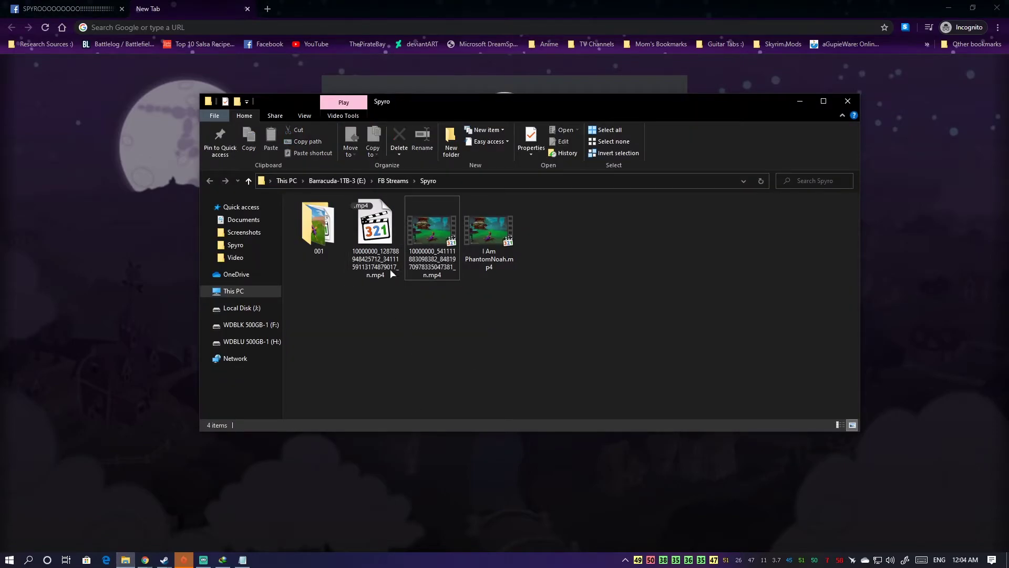
left_click(355, 257)
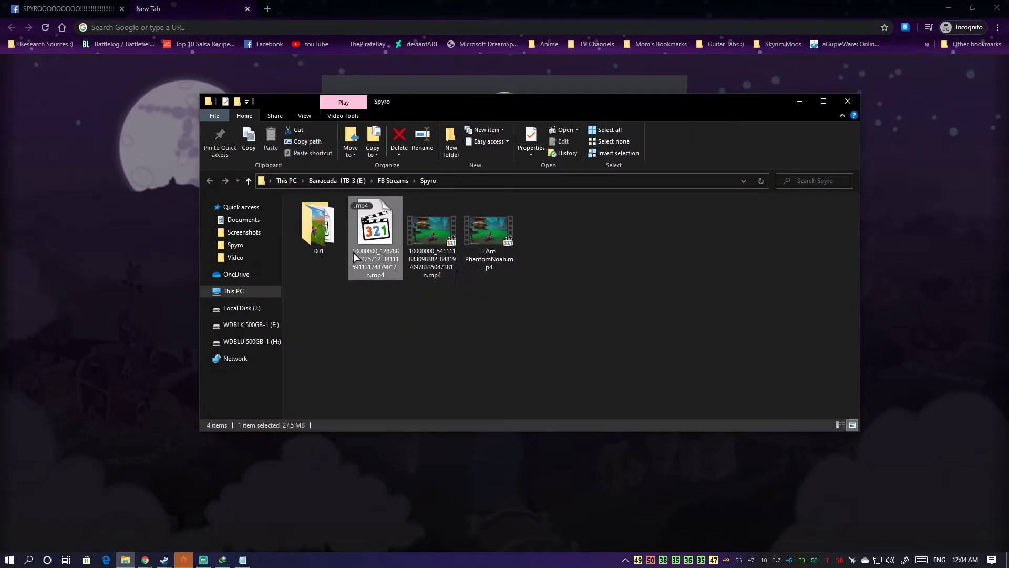
double_click(383, 242)
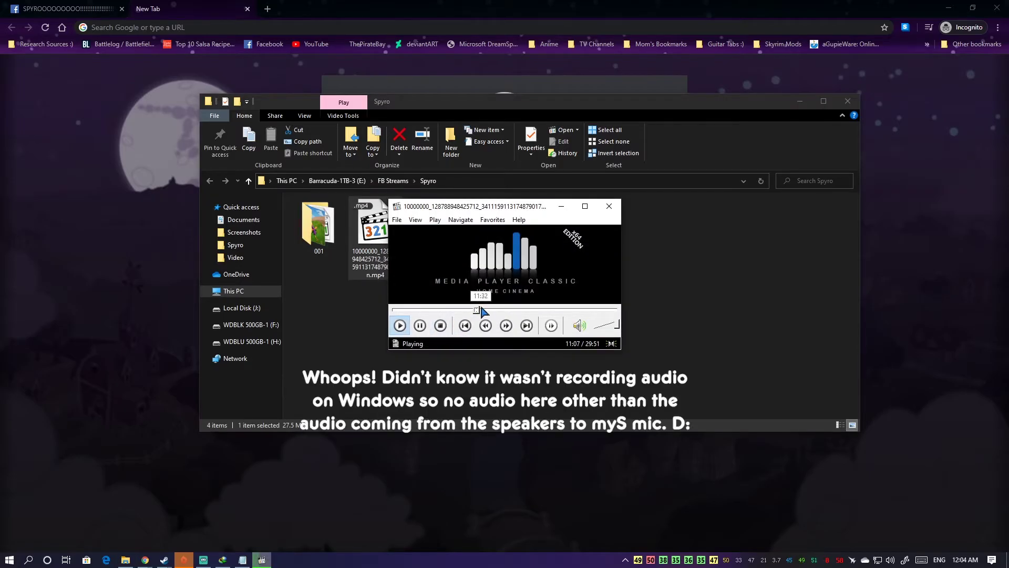
left_click(504, 309)
left_click(609, 206)
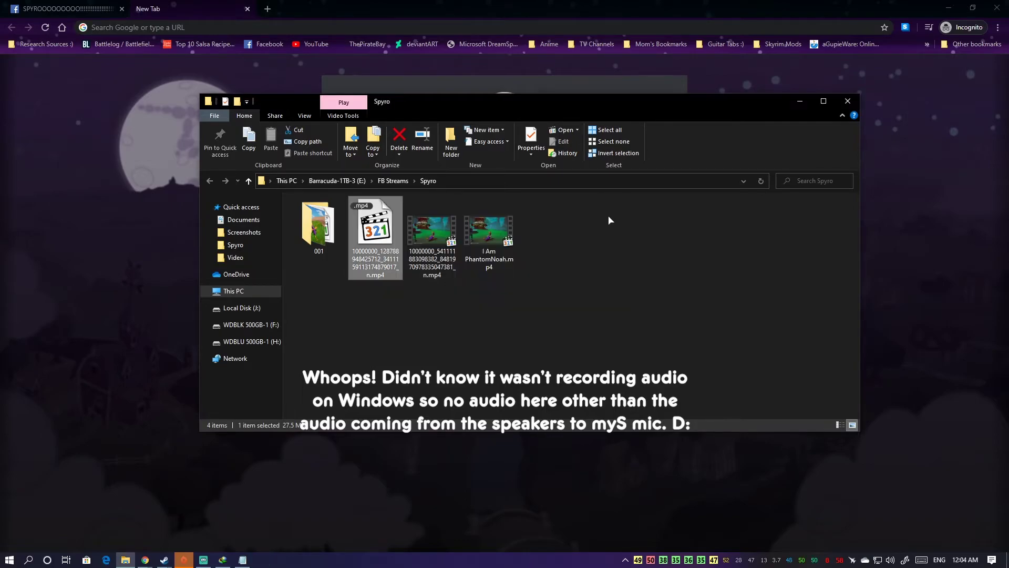
left_click(473, 334)
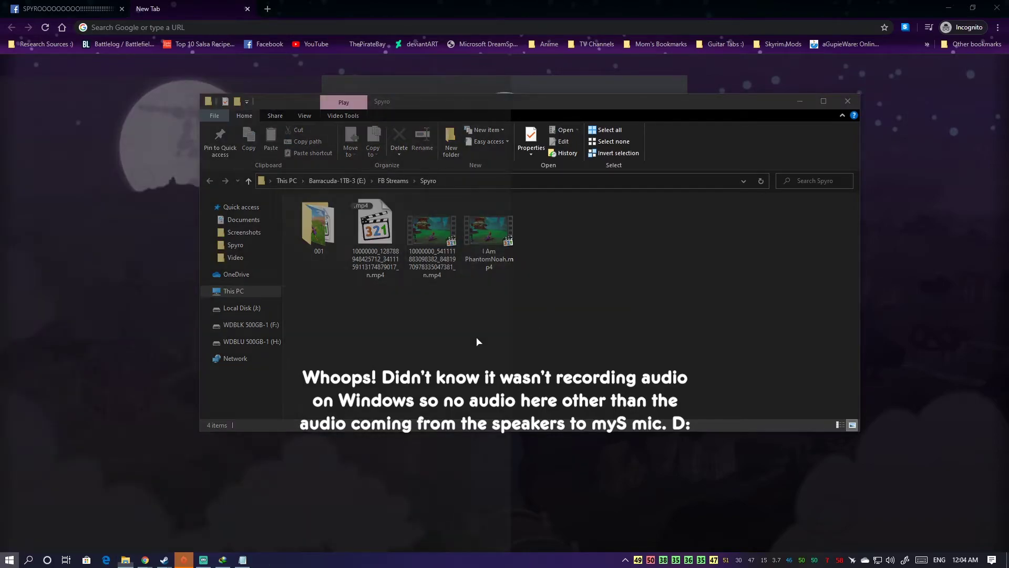
Launch Media Player Classic from a Start menu search for 'mpc'.
key("super")
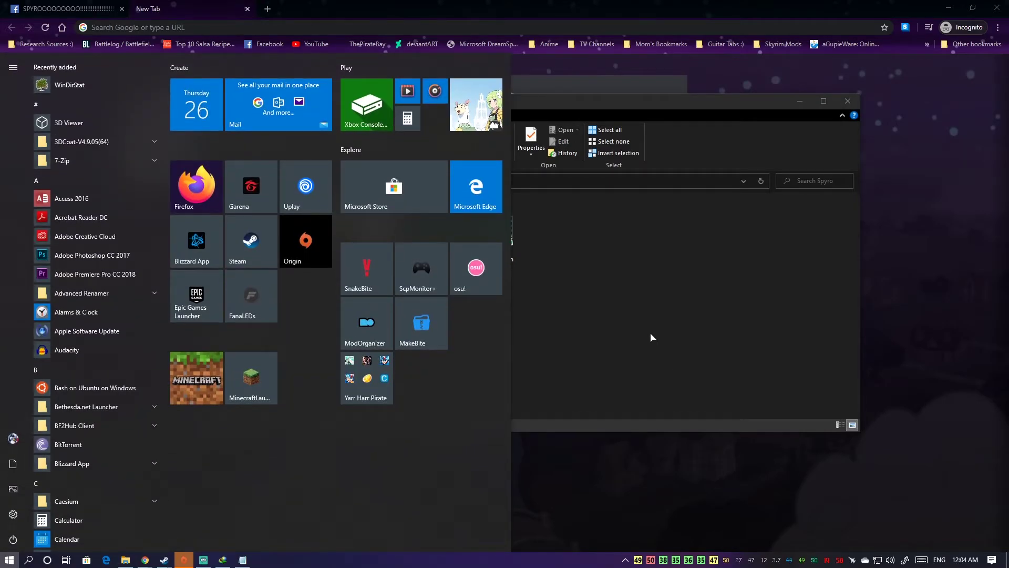
type("mpc")
key("Return")
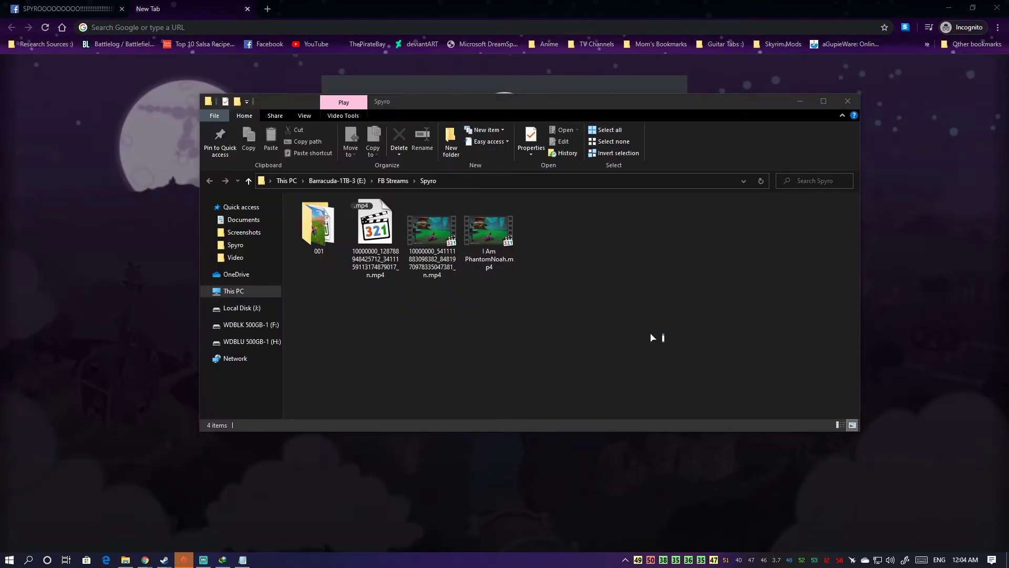
Copy the 540 MB live-stream video's path and paste it as the file to open.
key("ctrl+o")
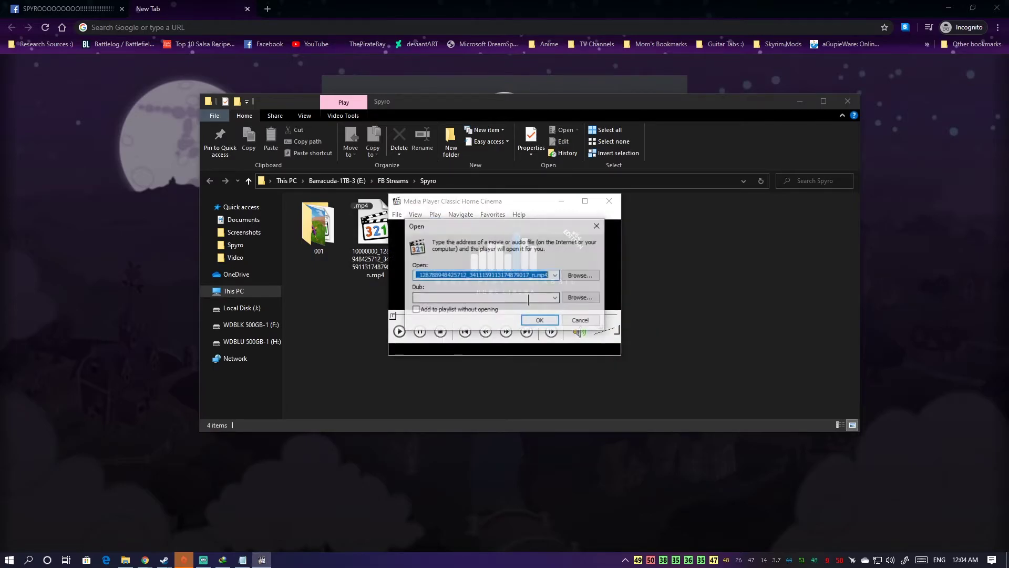
left_click(691, 303)
left_click(451, 243)
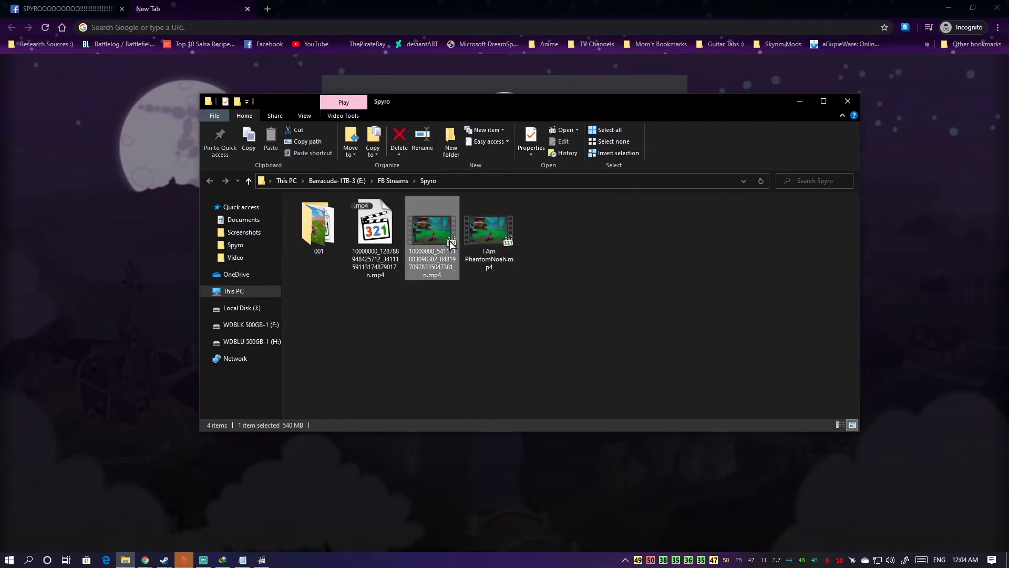
right_click(451, 244)
left_click(625, 306)
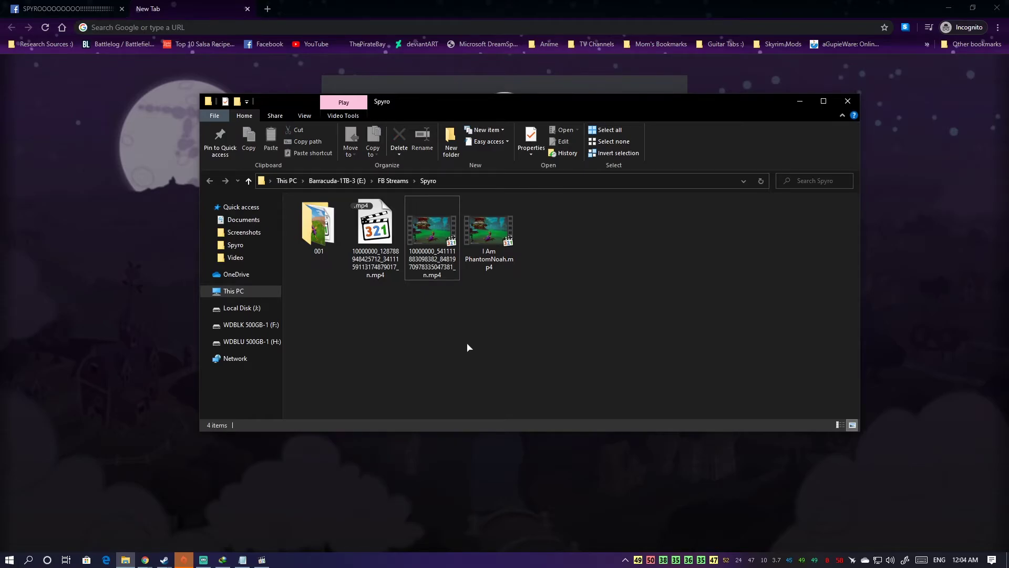
left_click(442, 261)
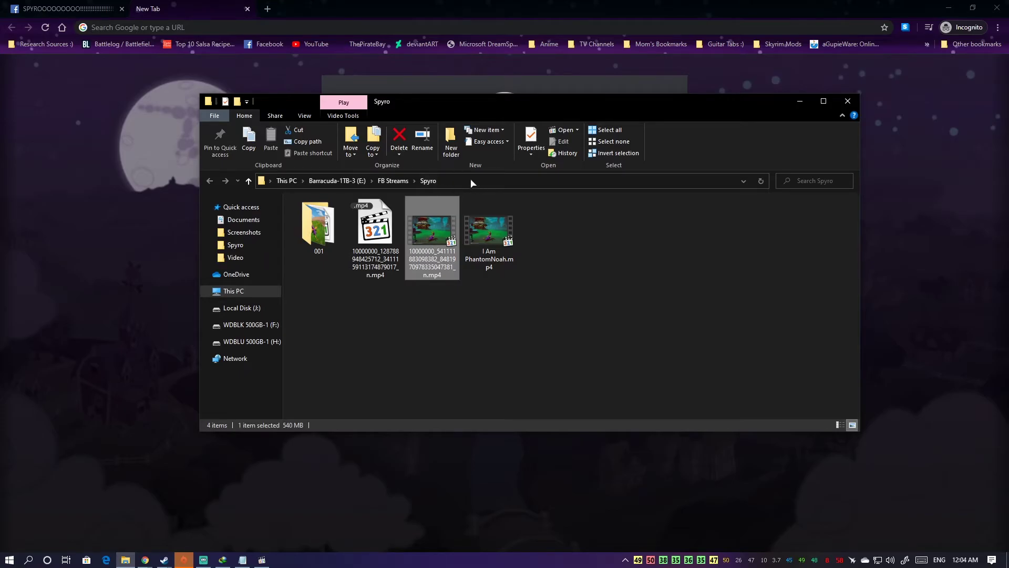
right_click(426, 244)
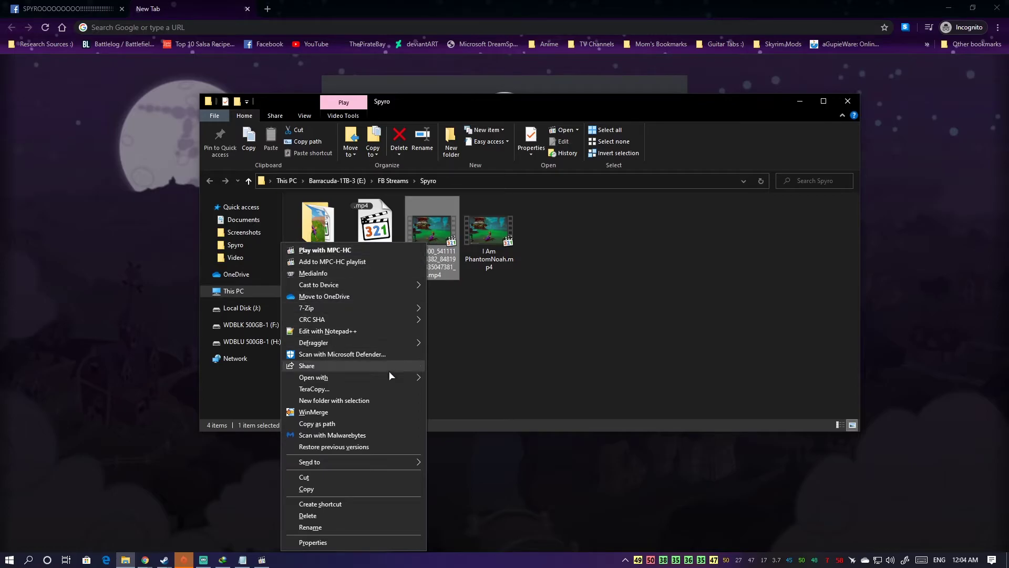
left_click(373, 424)
key("alt+Tab")
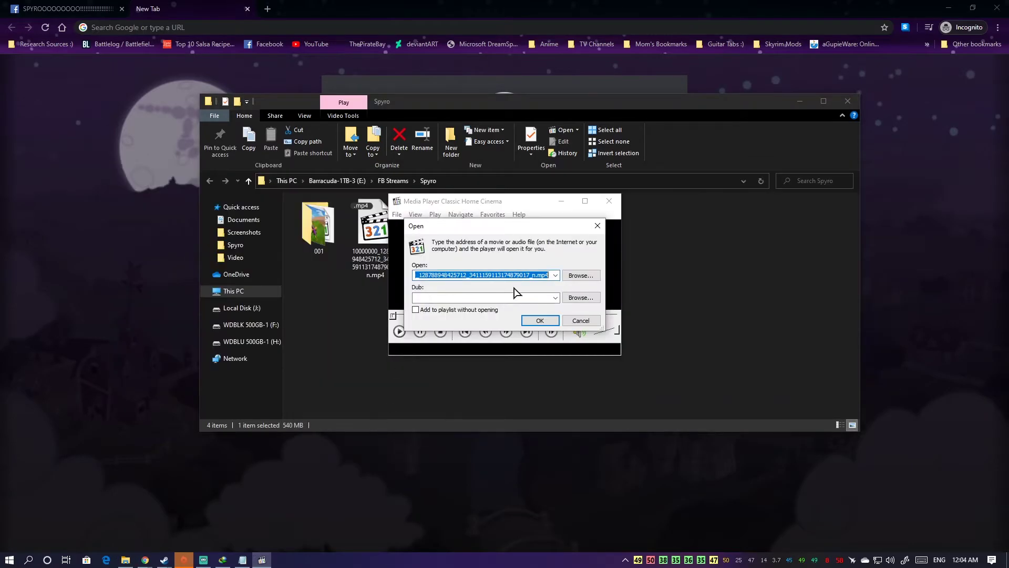
key("ctrl+v")
key("Return")
Copy the 27.5 MB mp4's path and paste it into the Dub field.
left_click(375, 237)
right_click(379, 245)
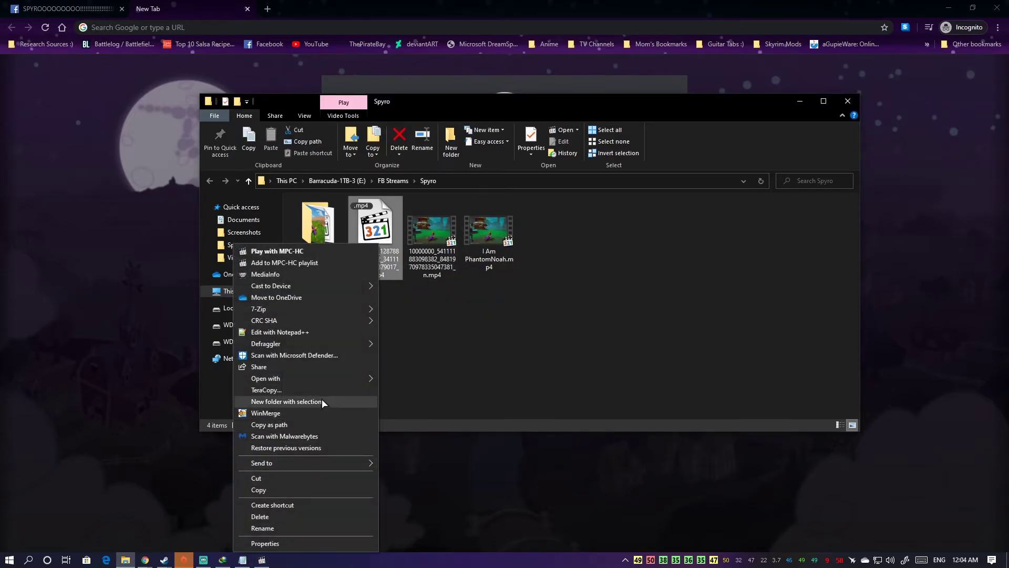
left_click(311, 425)
key("alt+Tab")
left_click(481, 297)
key("ctrl+v")
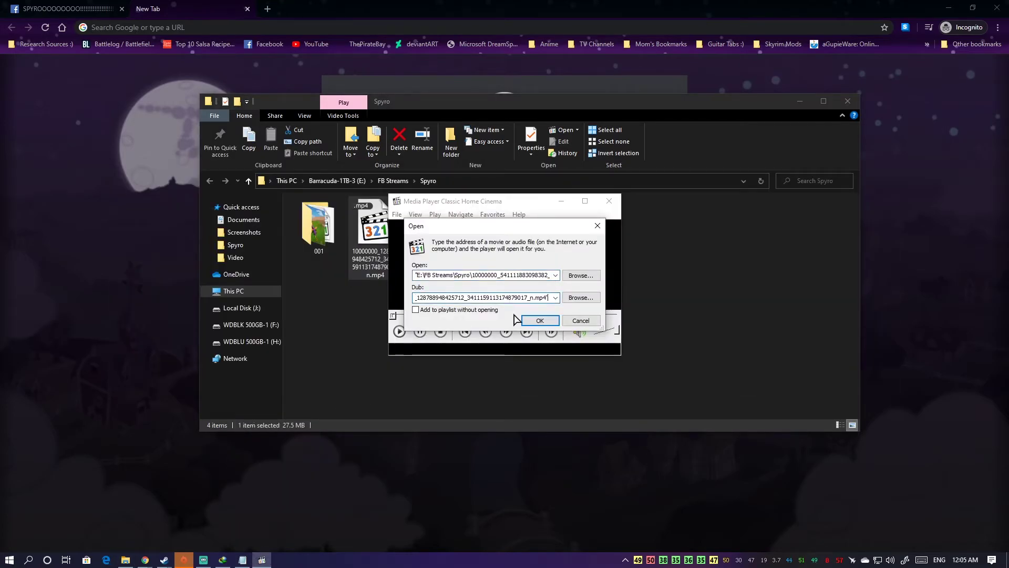
Play the dubbed stream, jumping to 07:07, 09:42, 12:03, 13:25, 15:41, then pause at 15:57.
left_click(538, 322)
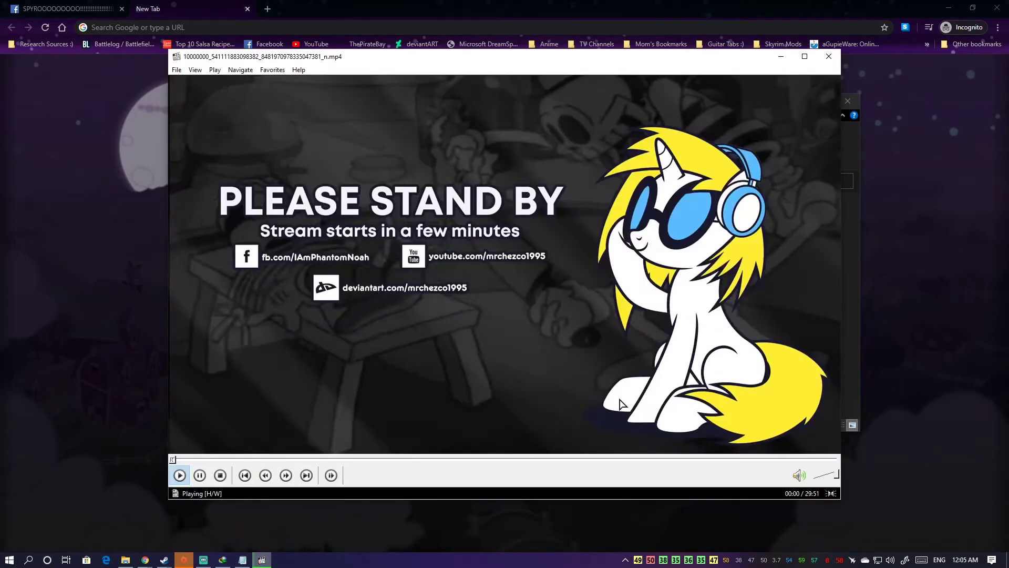
left_click(331, 459)
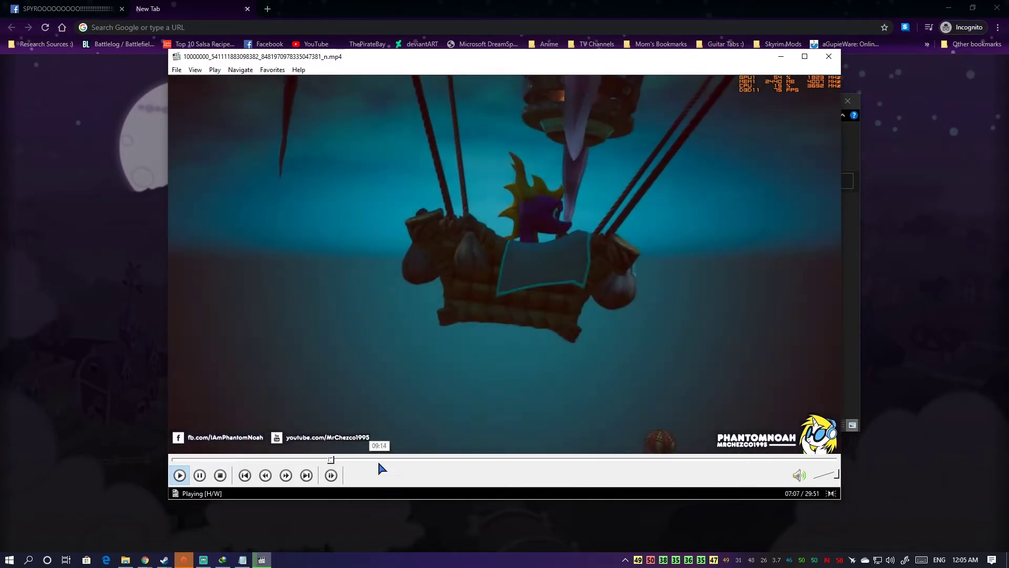
left_click(388, 459)
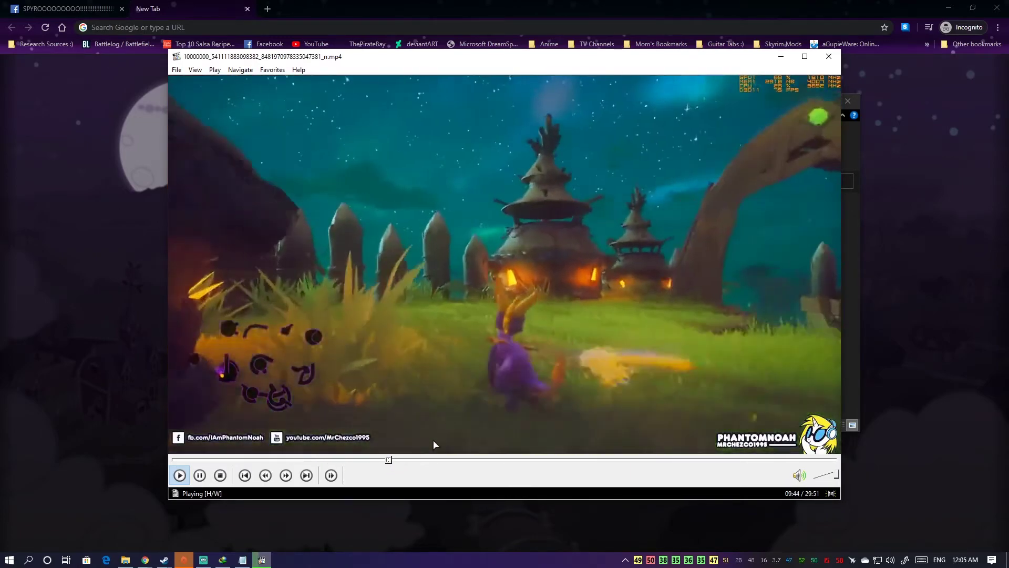
left_click(440, 459)
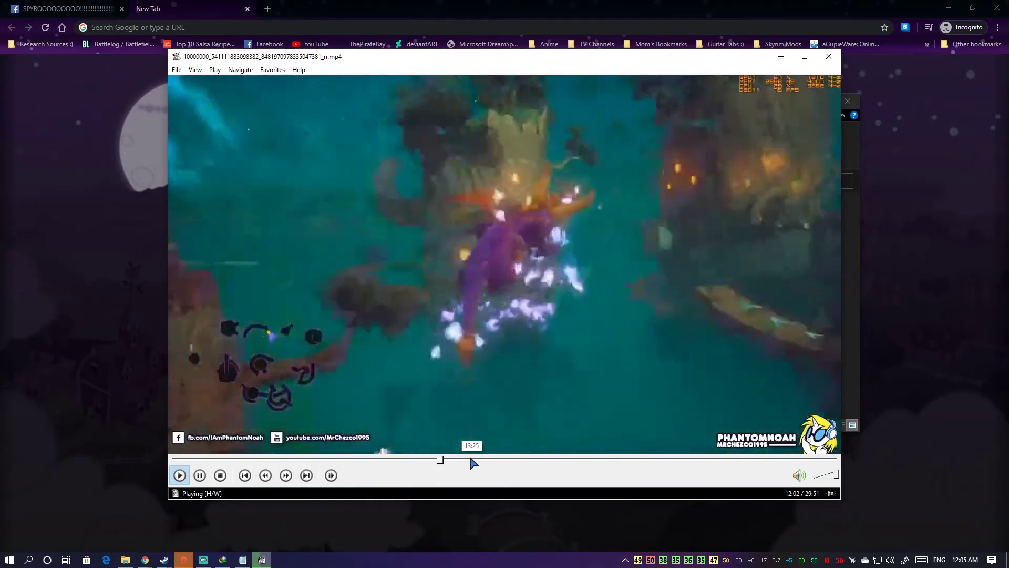
left_click(471, 460)
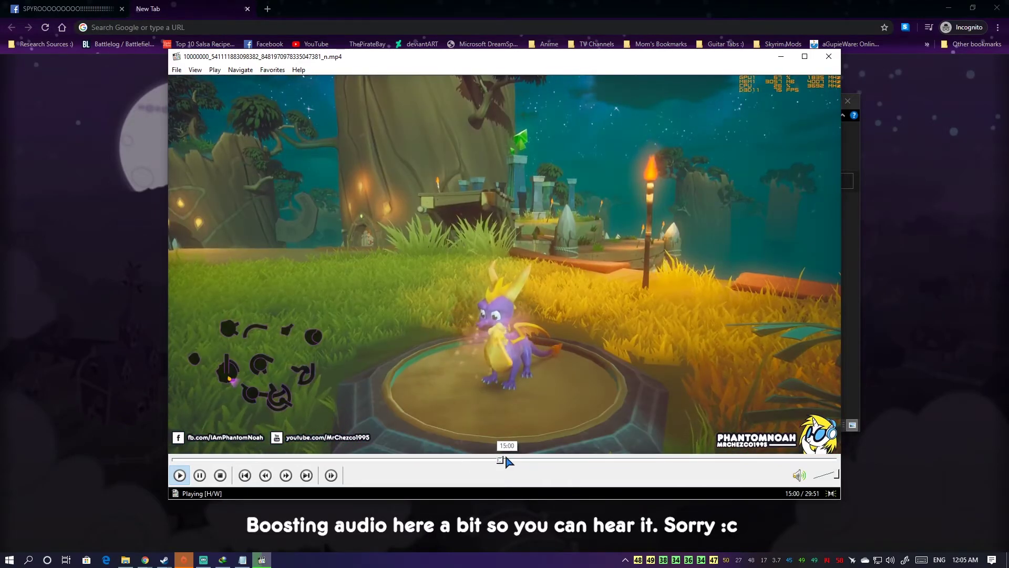
left_click(522, 460)
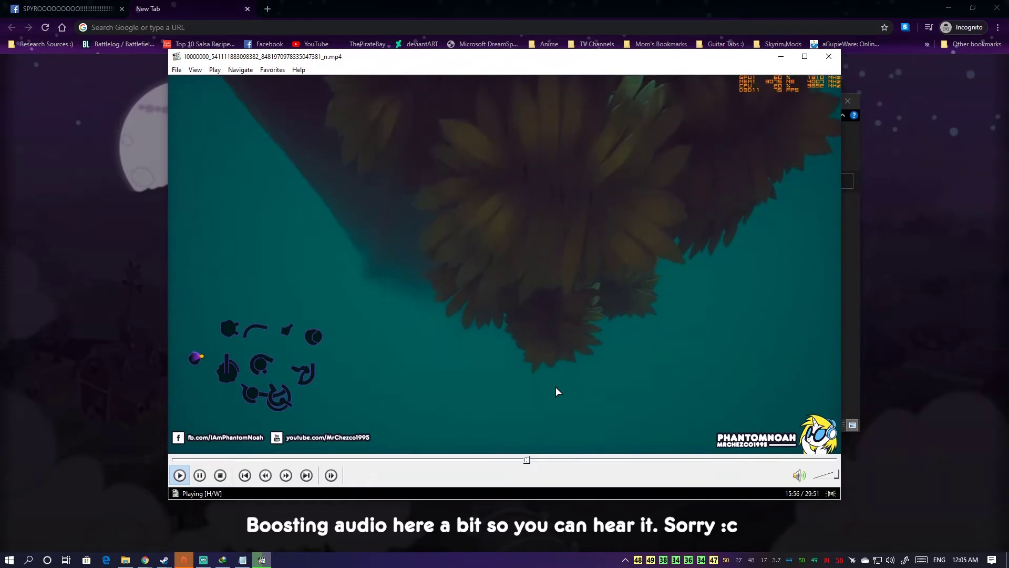
left_click(554, 394)
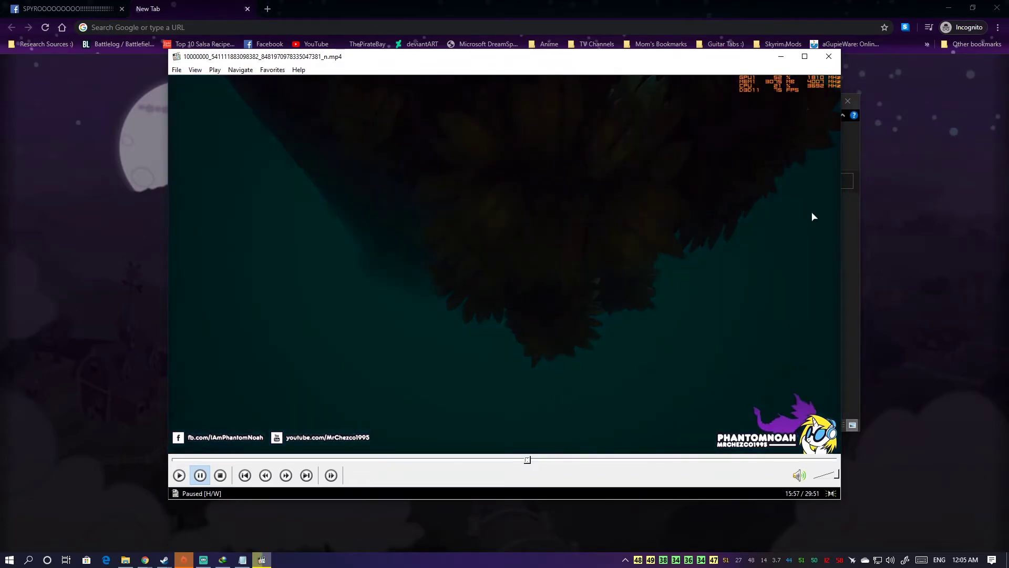
Minimize the player and select both mp4 files in the Spyro folder.
left_click(781, 56)
left_click_drag(376, 329, 408, 266)
left_click_drag(367, 307, 439, 237)
Move the Spyro folder window up and right, then minimize both Chrome windows.
left_click(441, 379)
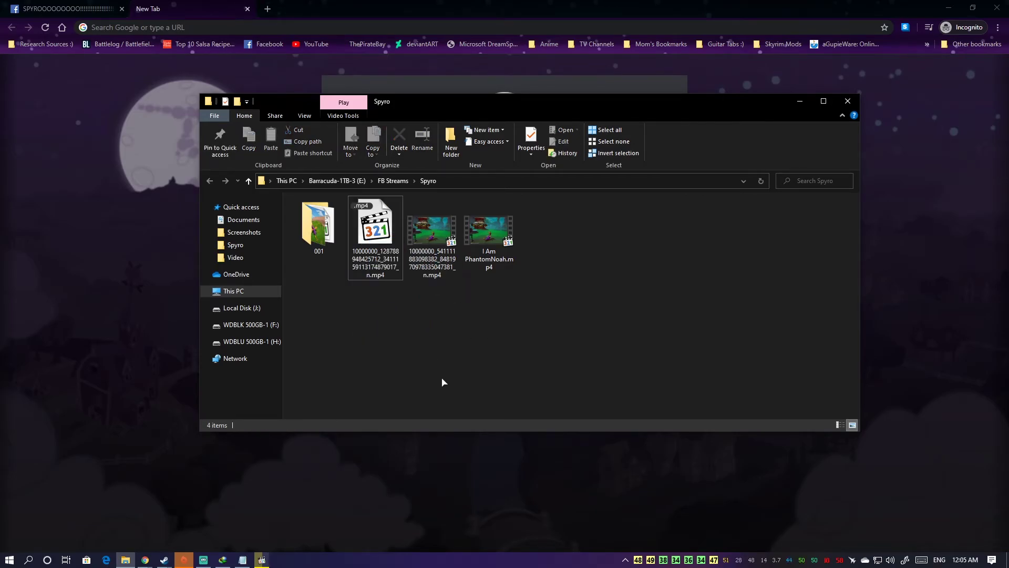
left_click_drag(366, 345, 435, 247)
left_click(390, 310)
left_click_drag(380, 325, 468, 369)
left_click_drag(433, 107, 452, 75)
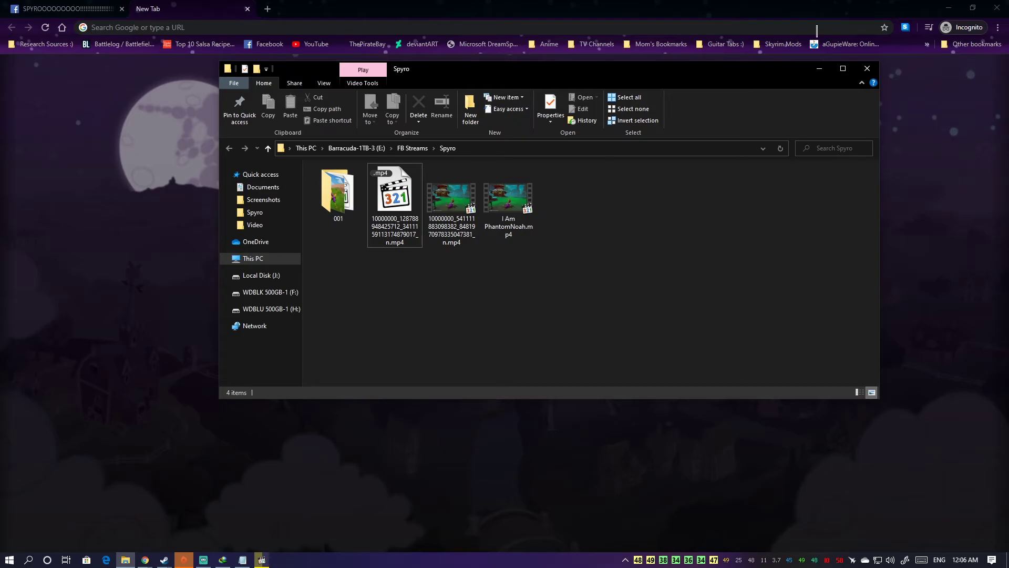
left_click(949, 8)
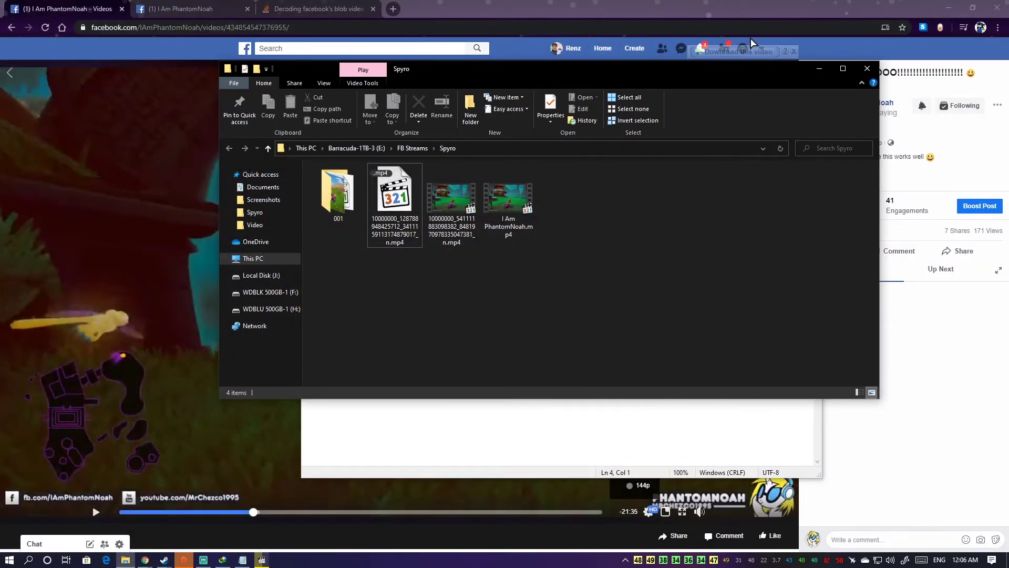
left_click(948, 8)
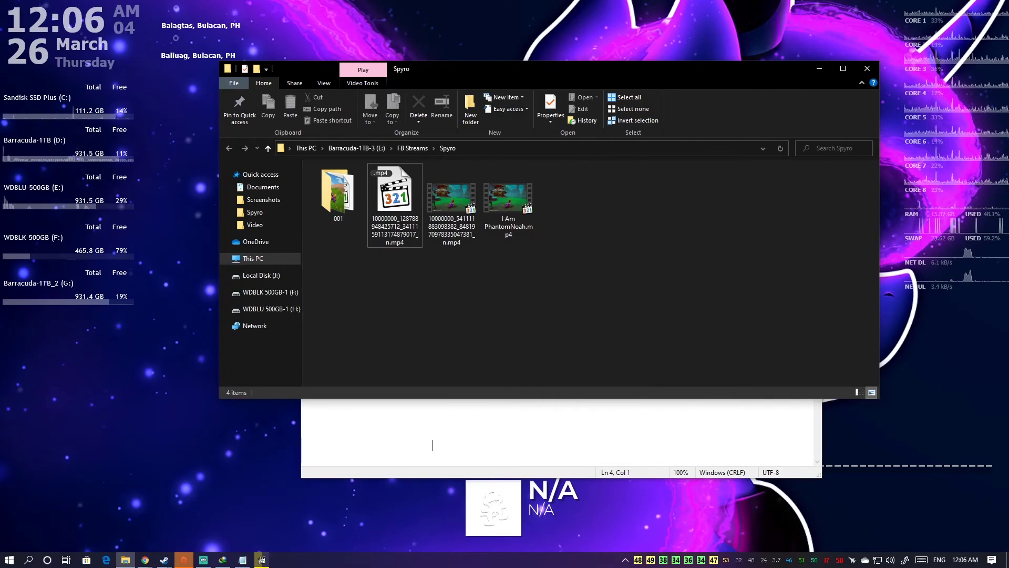
Check that 'Automatically record when streaming' is enabled in OBS General settings, then close settings.
key("alt+Tab")
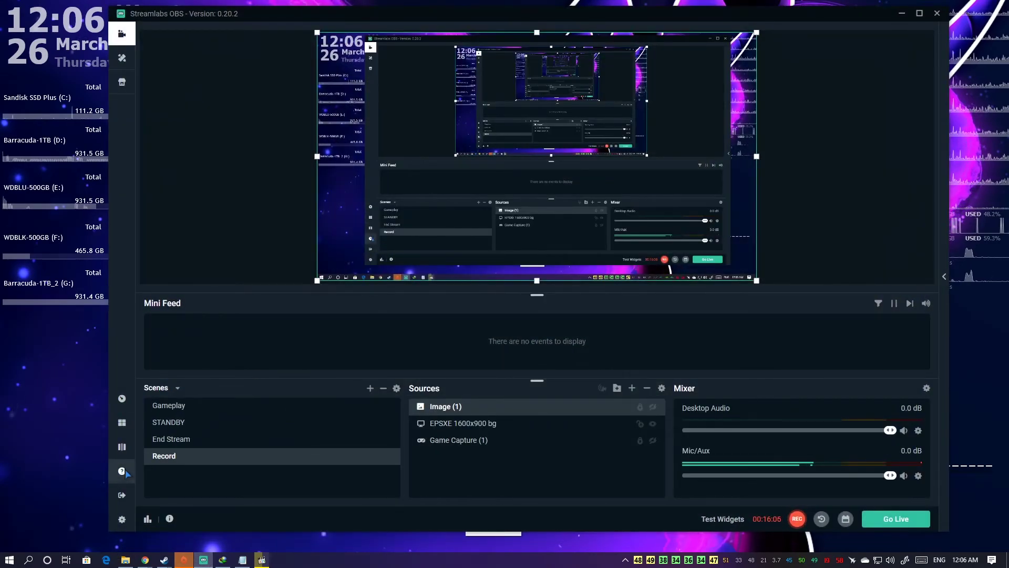
left_click(122, 519)
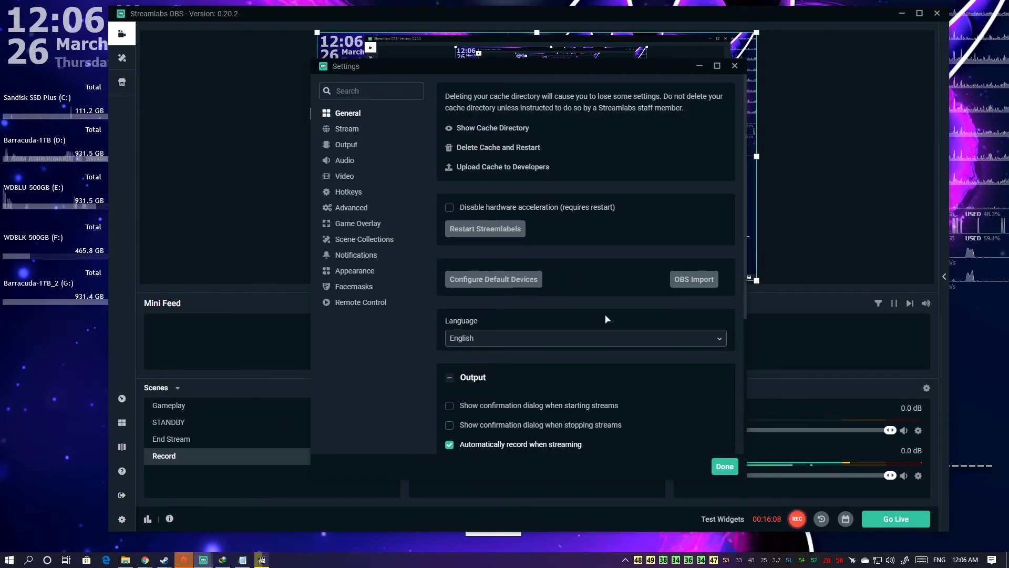
scroll(608, 323, "down", 3)
scroll(526, 305, "up", 1)
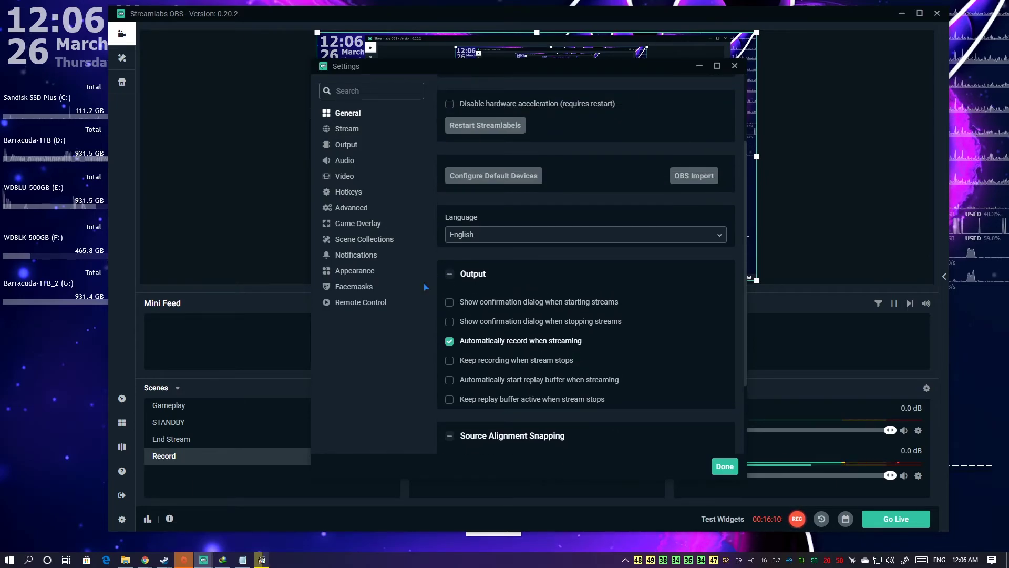
scroll(497, 326, "down", 2)
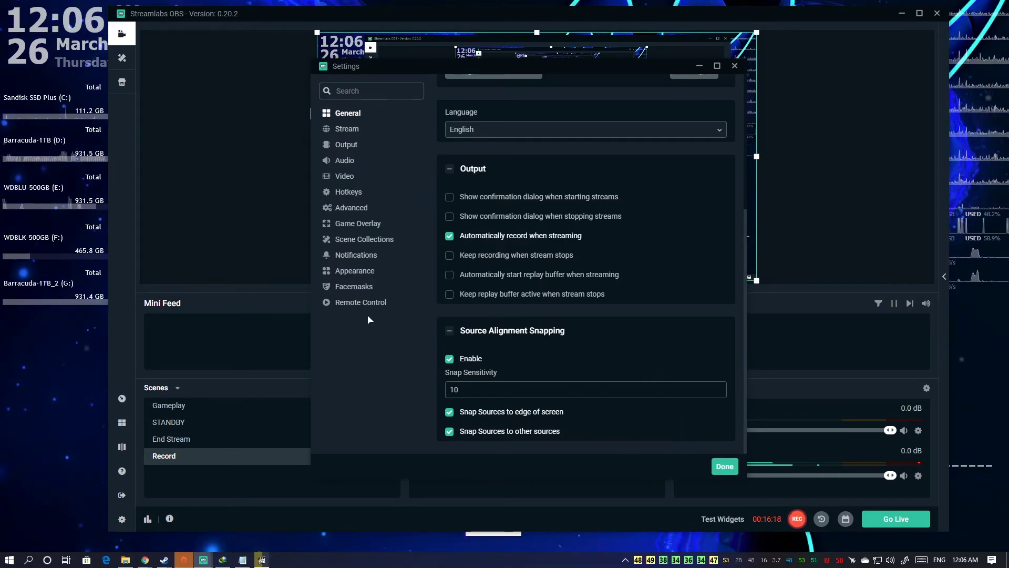
left_click(718, 465)
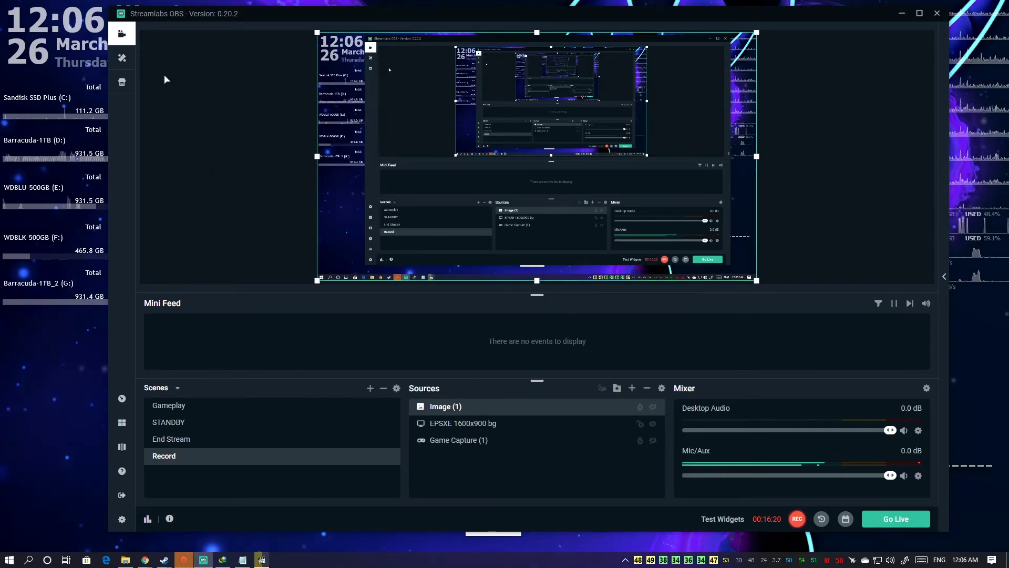
Minimize Streamlabs OBS, the Spyro folder window and Notepad to clear the desktop.
left_click(902, 14)
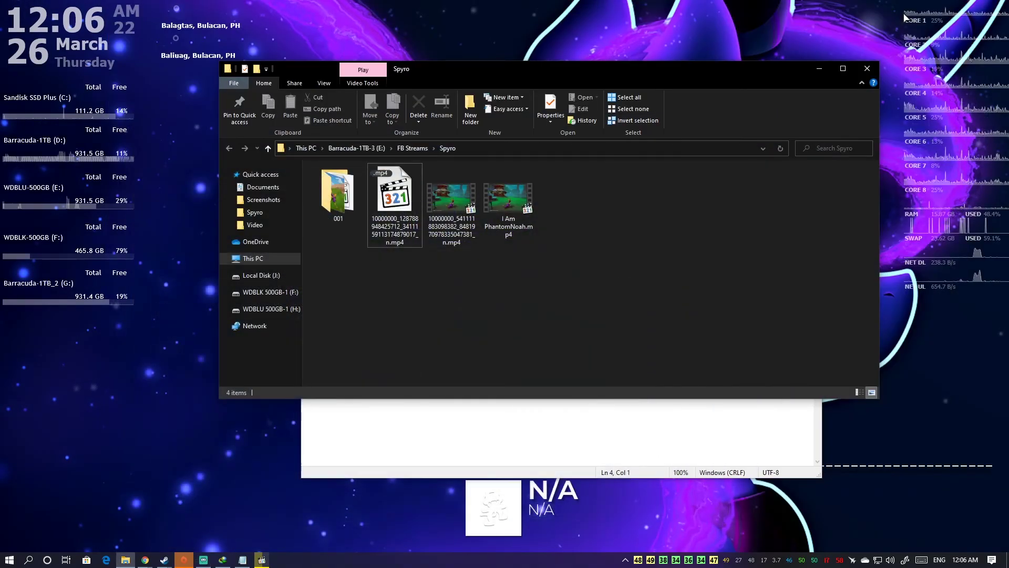
left_click(819, 69)
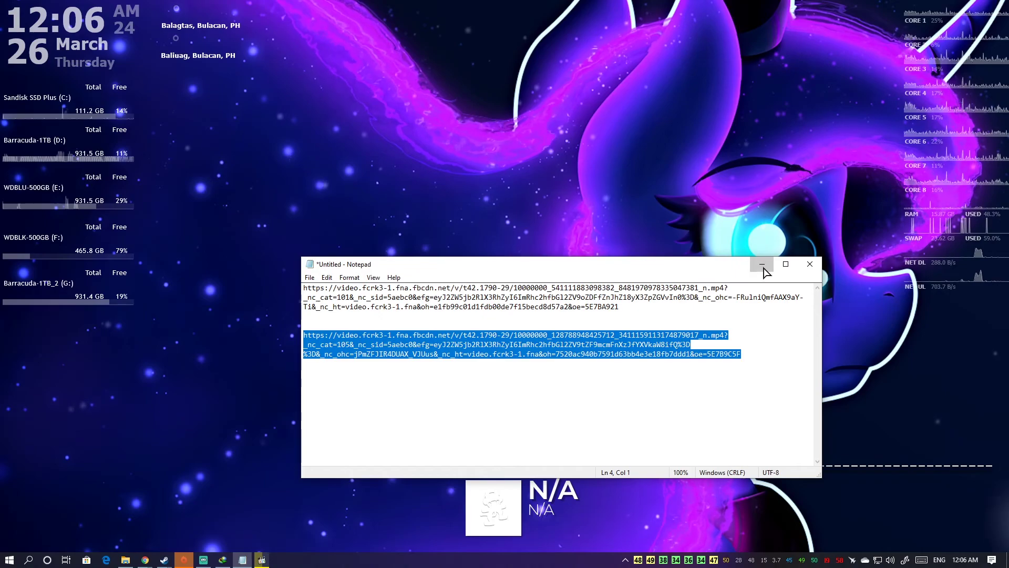
left_click(765, 268)
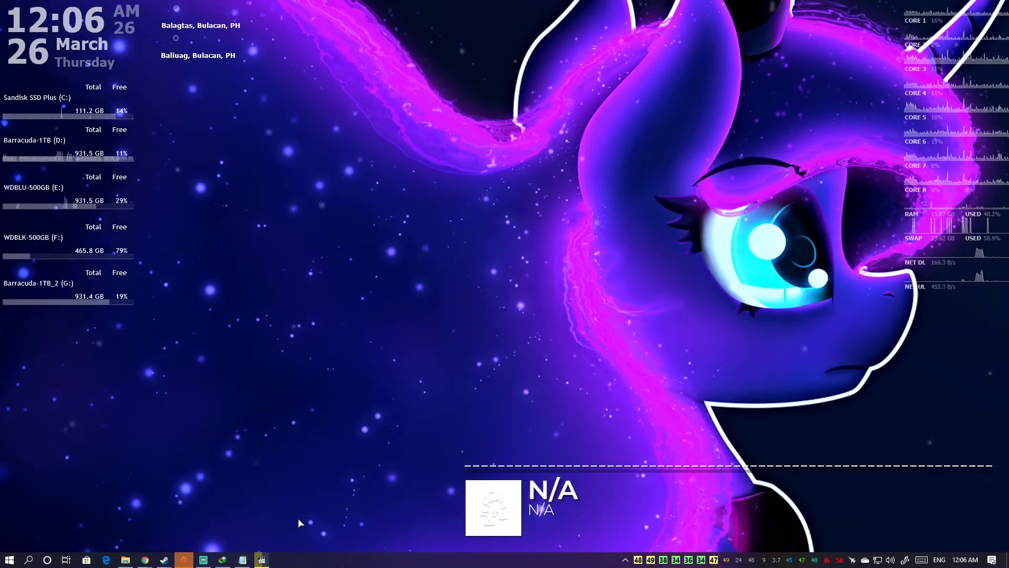